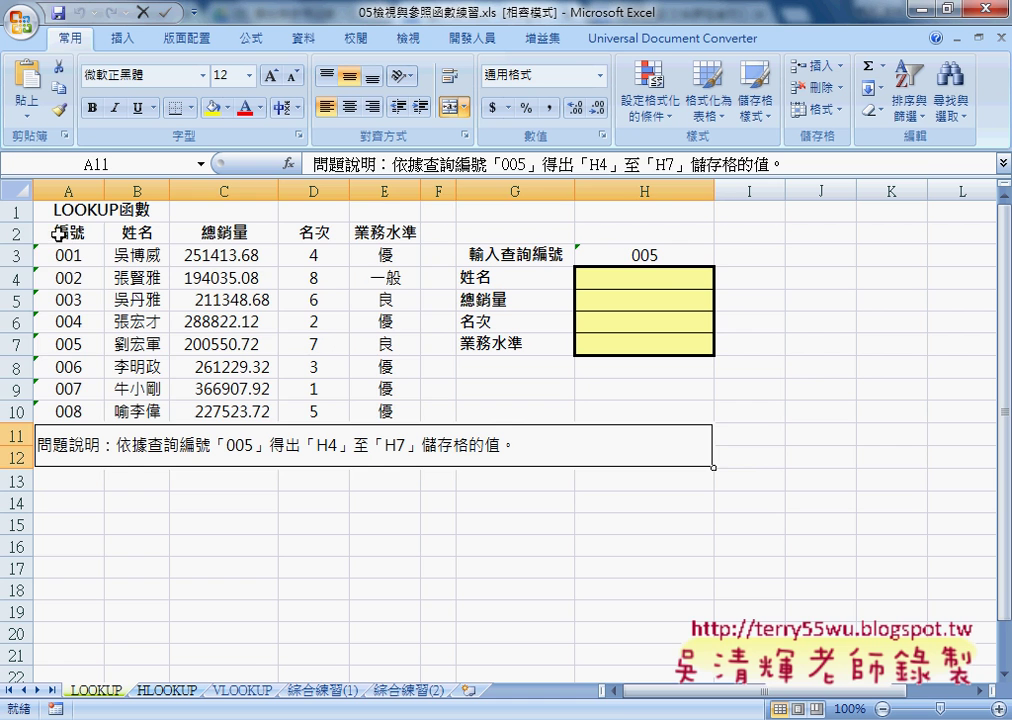
Step: Point out the employee table and the query block G3:H7, with lookup cell H3 and its result cells
left_click_drag(70, 234, 377, 406)
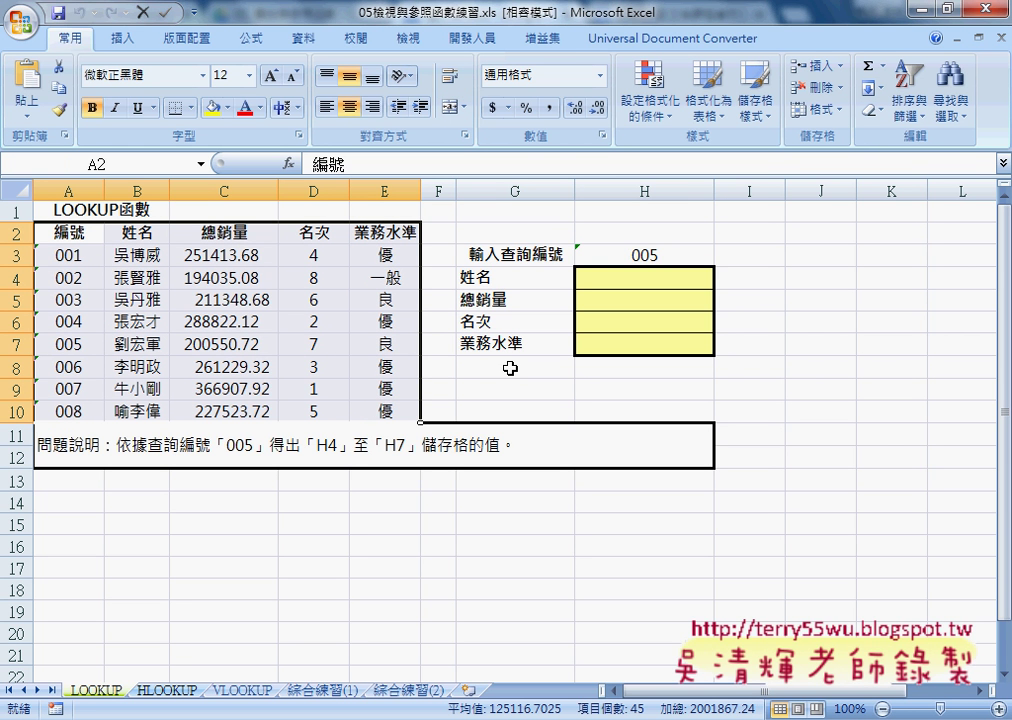
left_click_drag(492, 258, 676, 341)
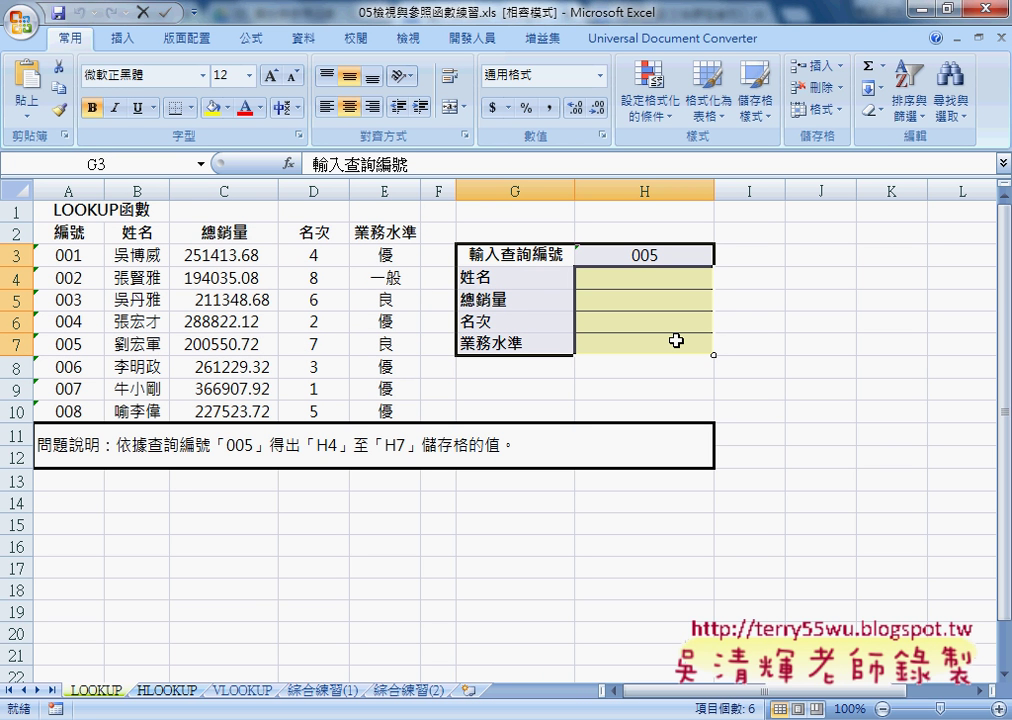
left_click(519, 252)
left_click(636, 258)
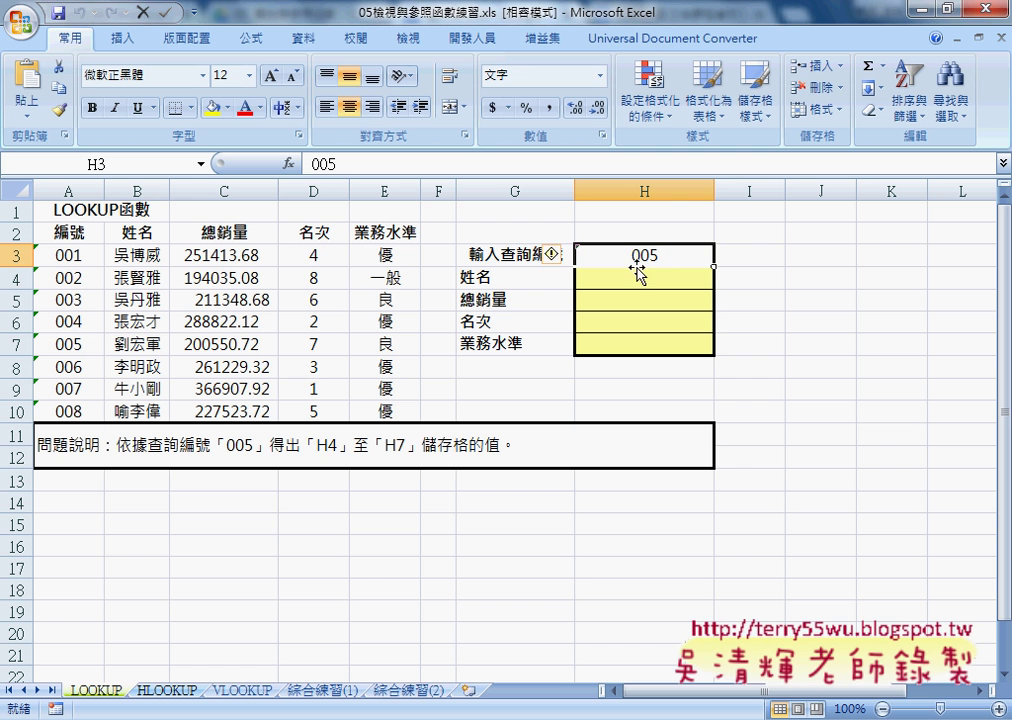
left_click(638, 281)
left_click(644, 298)
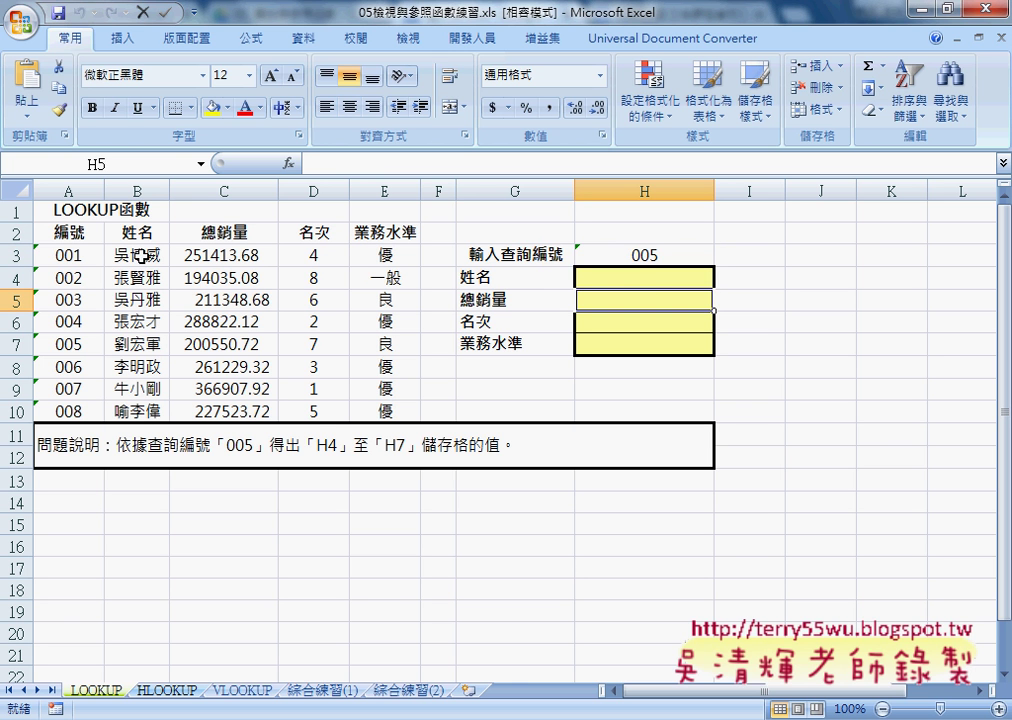
Step: Walk through employee 005's name, total sales, rank and level as an example lookup result
left_click(68, 345)
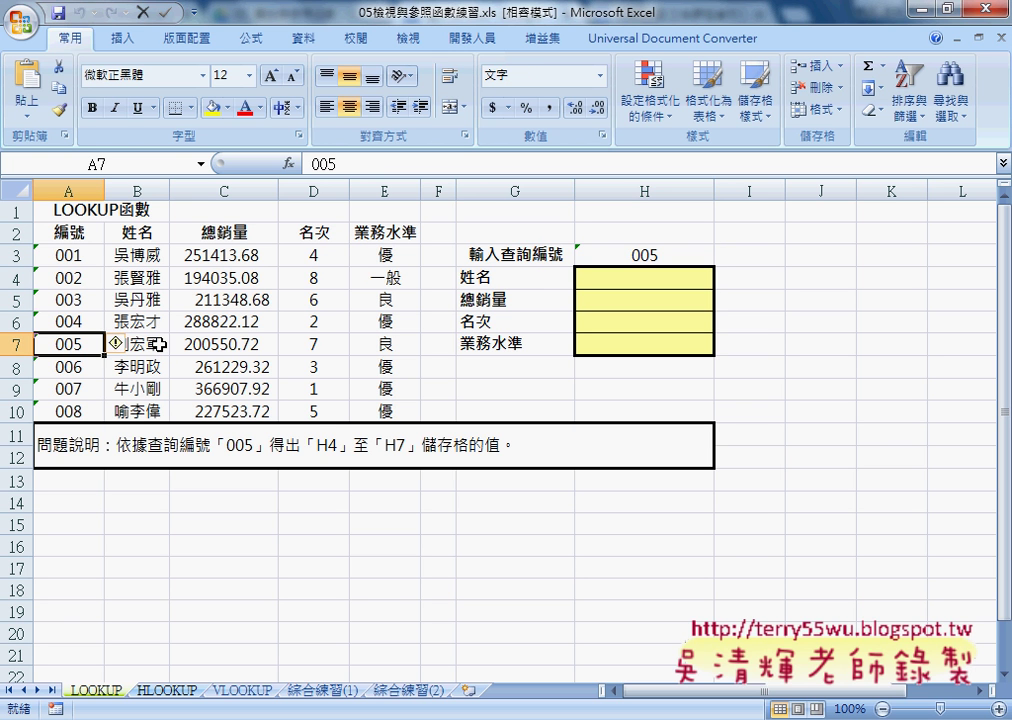
left_click(140, 345)
left_click(230, 345)
left_click(316, 345)
left_click(375, 348)
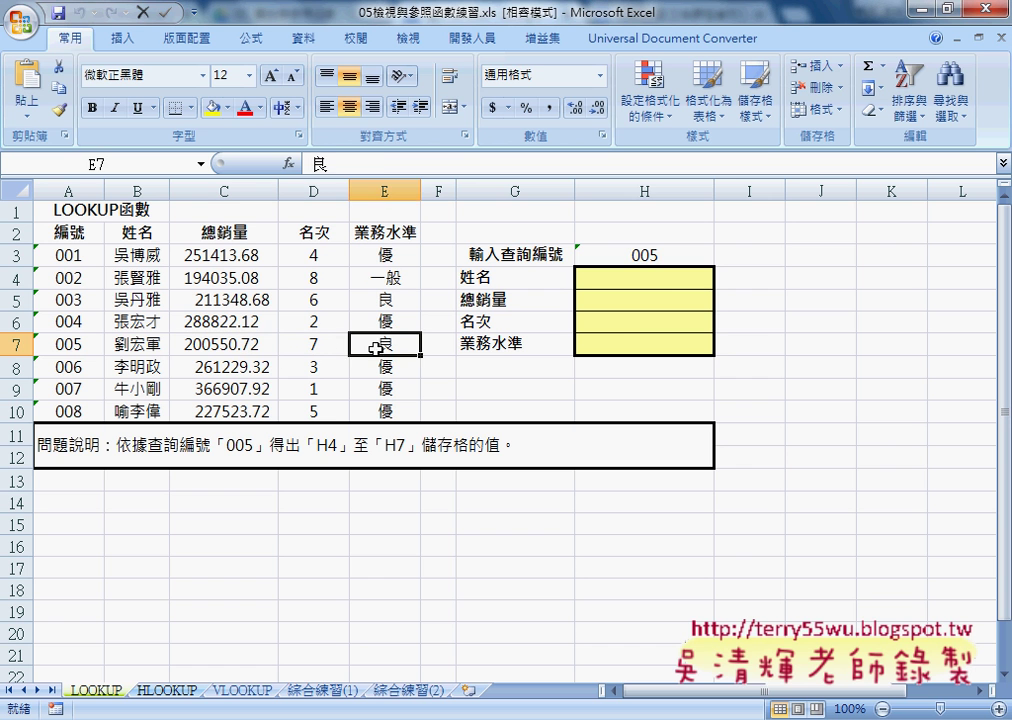
left_click(675, 280)
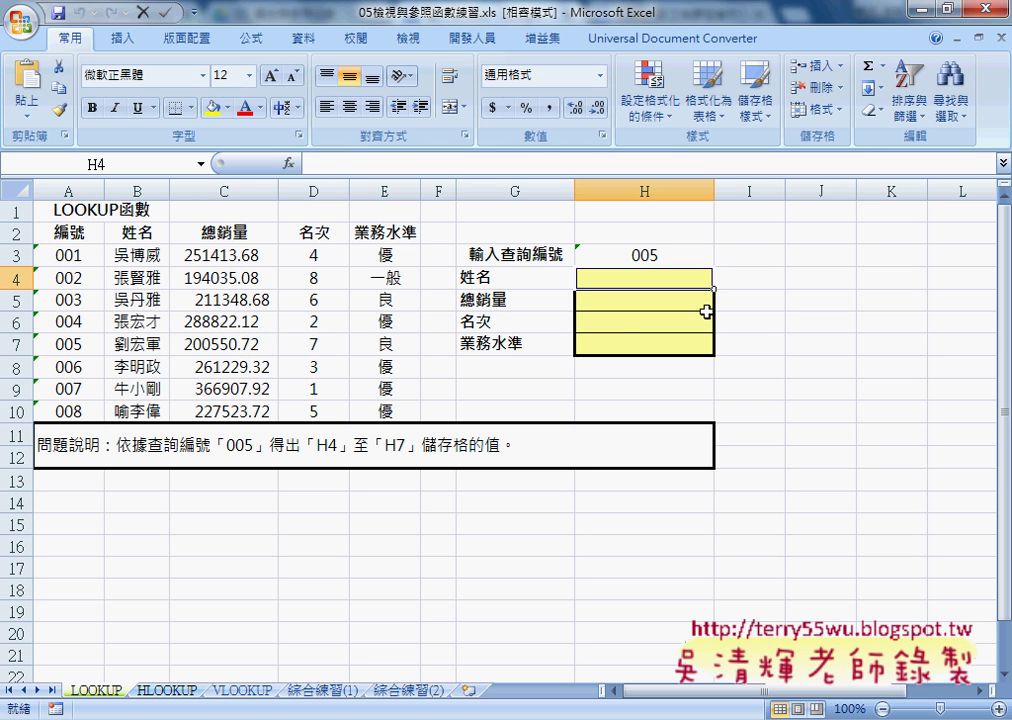
left_click(668, 258)
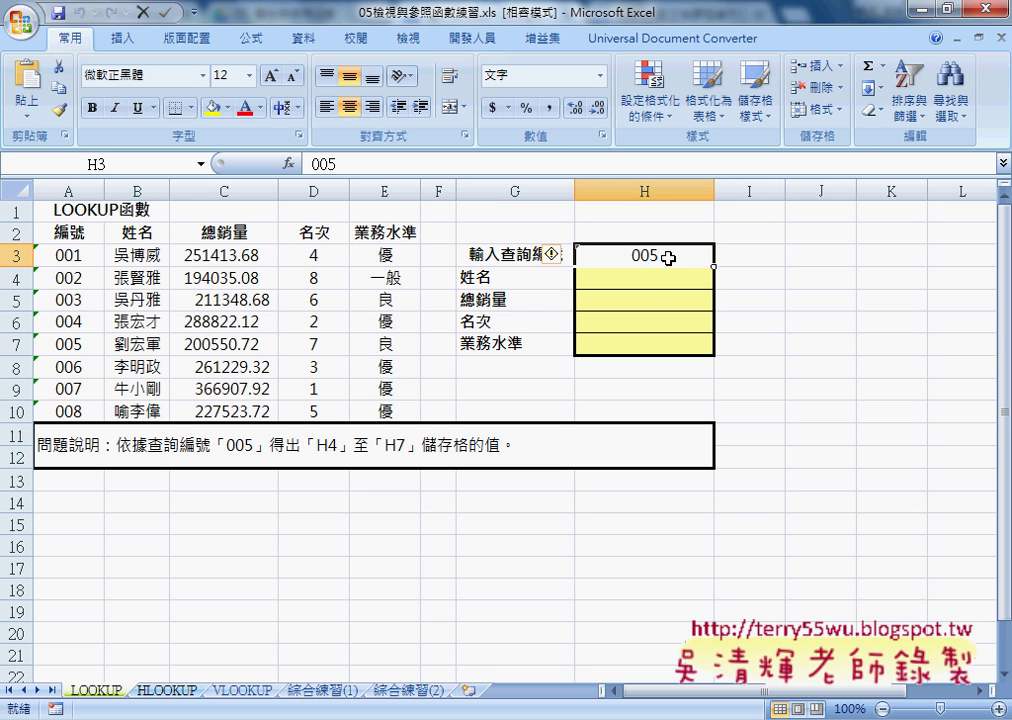
Step: Mark result cells H4:H7, employee 005's row 7, and the ID list A3:A10
left_click_drag(660, 277, 660, 342)
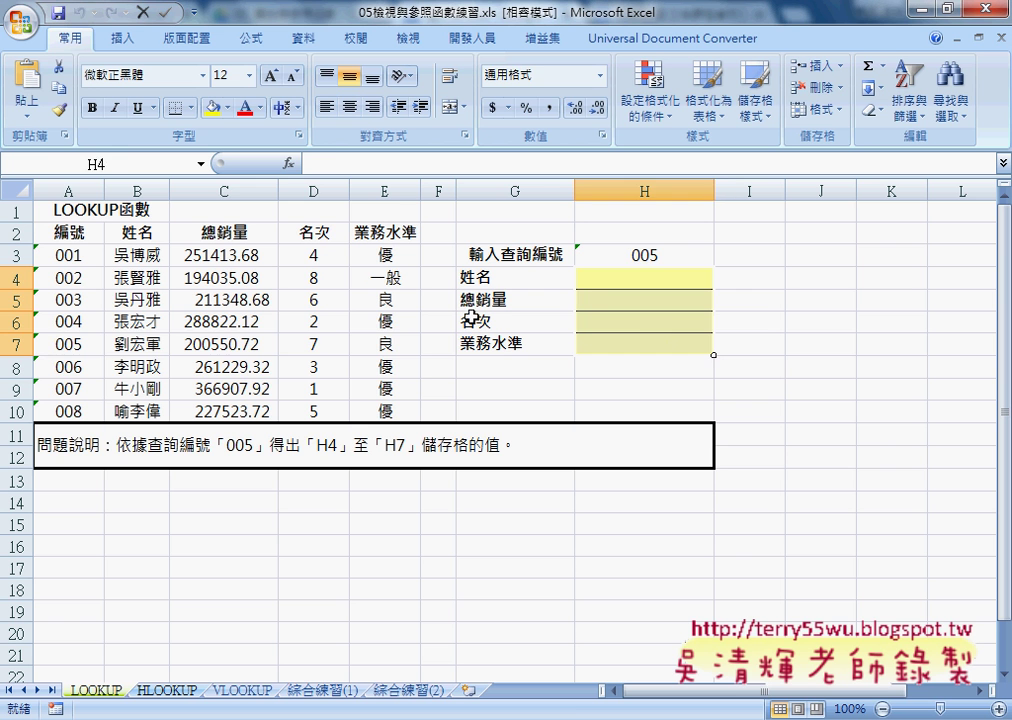
mouse_move(90, 344)
left_mouse_down()
mouse_move(408, 357)
mouse_move(410, 346)
left_mouse_up()
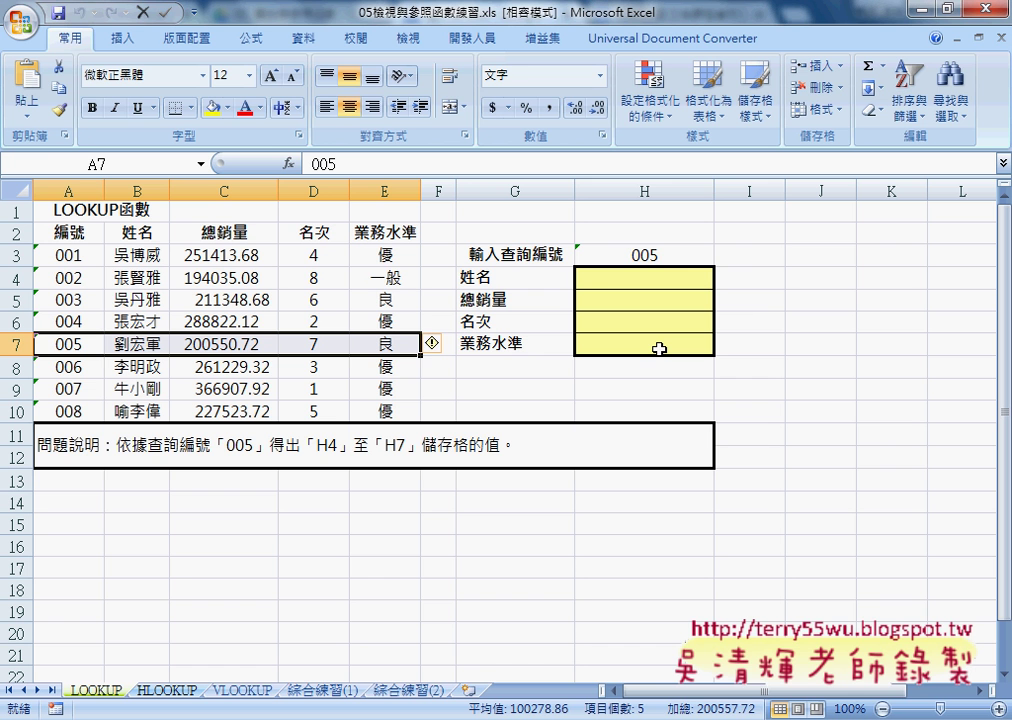
left_click(701, 257)
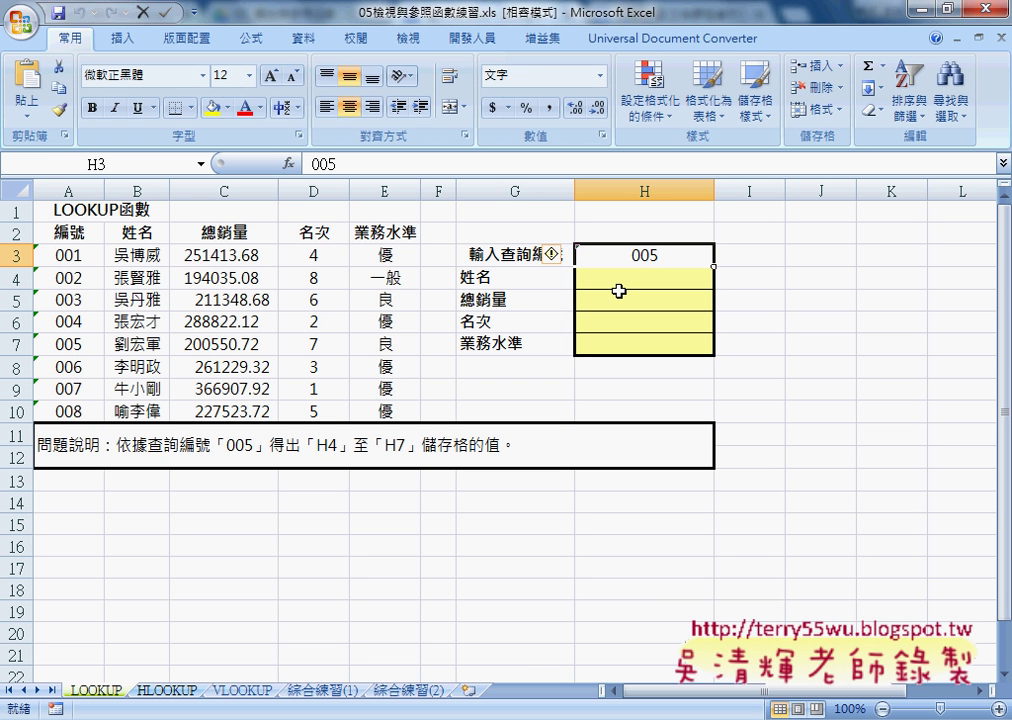
left_click_drag(62, 255, 81, 410)
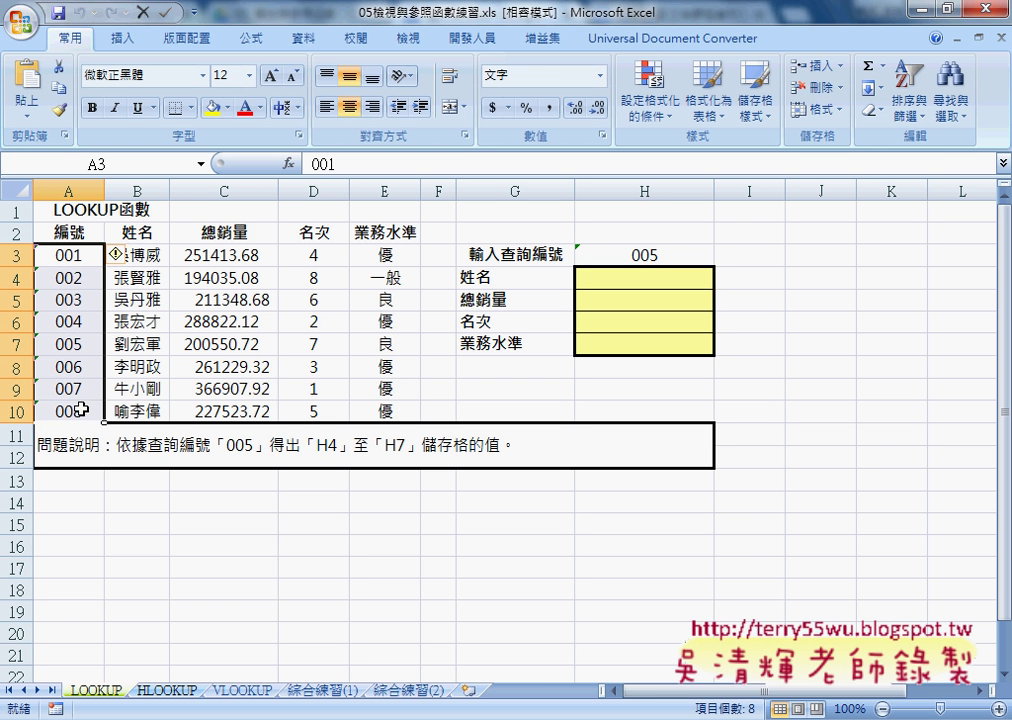
Step: Set H3's data validation to allow a 清單 (List) and start entering its source
left_click(668, 258)
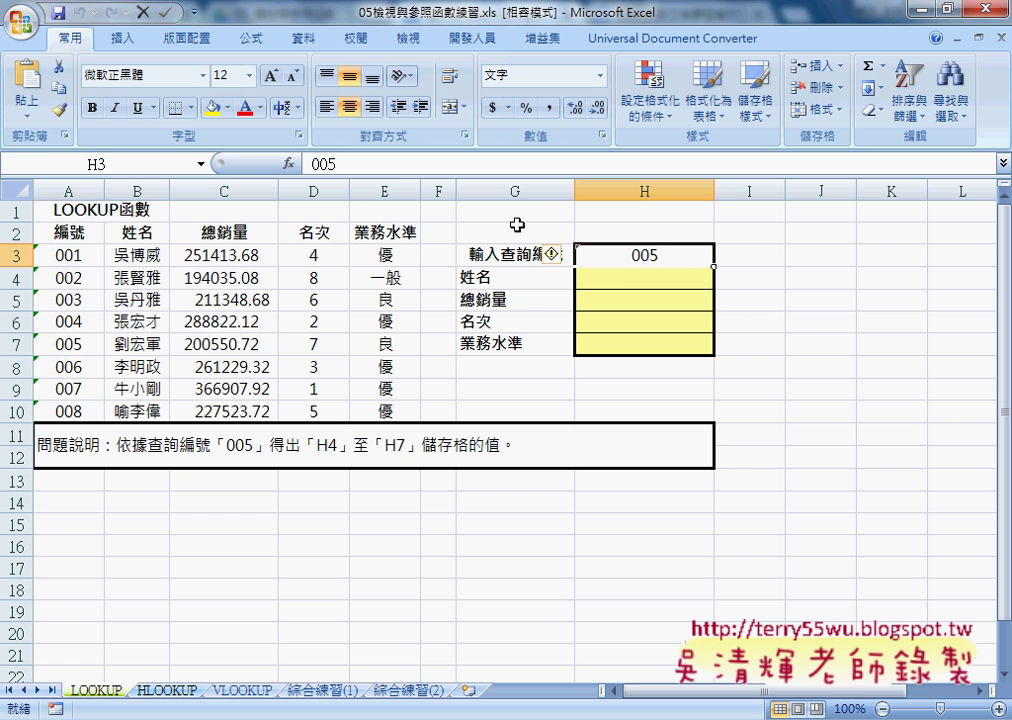
left_click(304, 40)
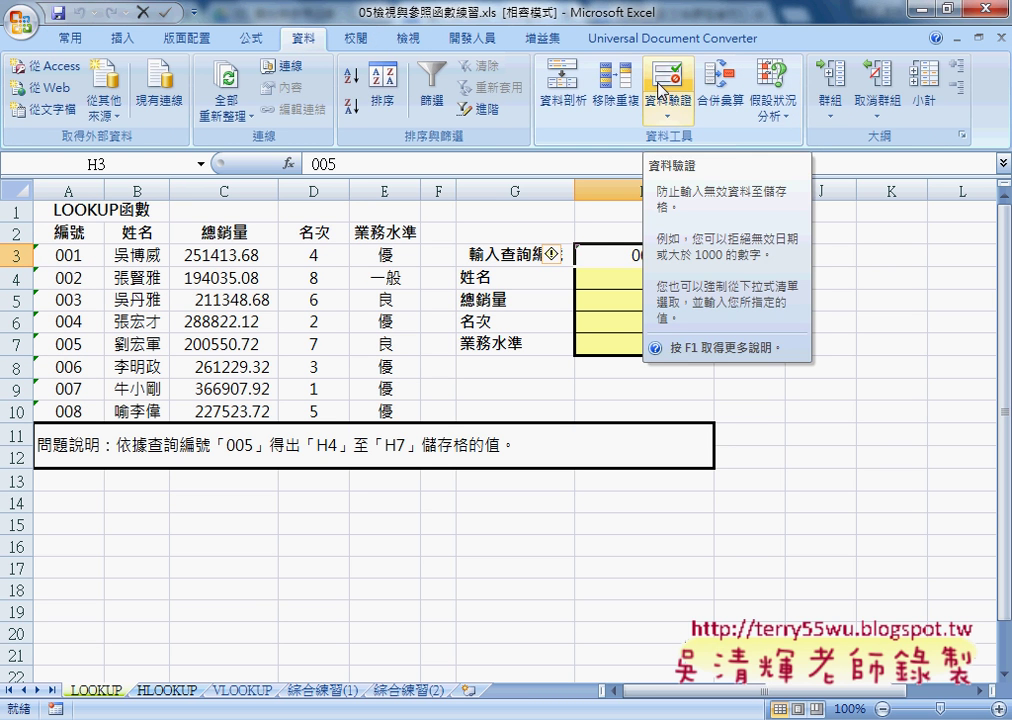
left_click(660, 89)
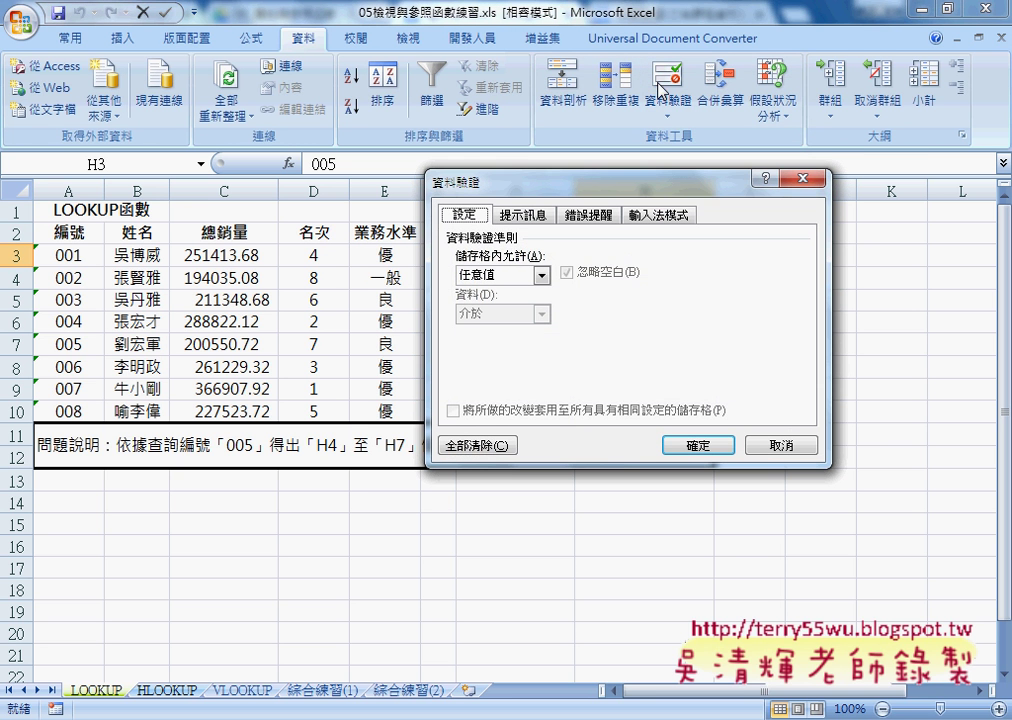
left_click(516, 274)
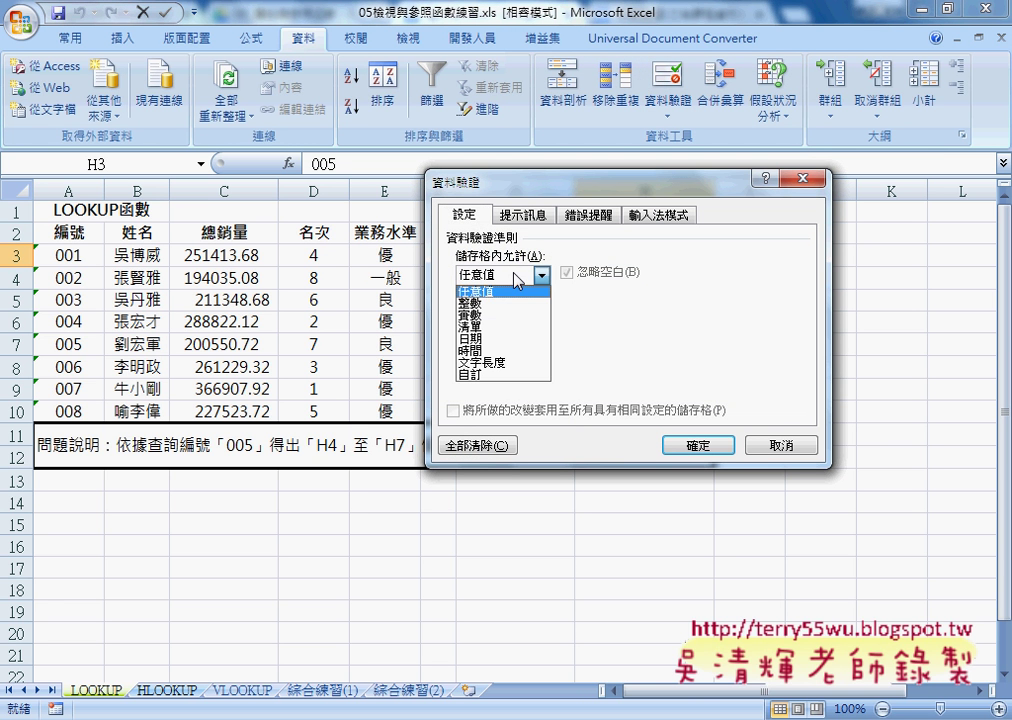
left_click(497, 328)
left_click(477, 351)
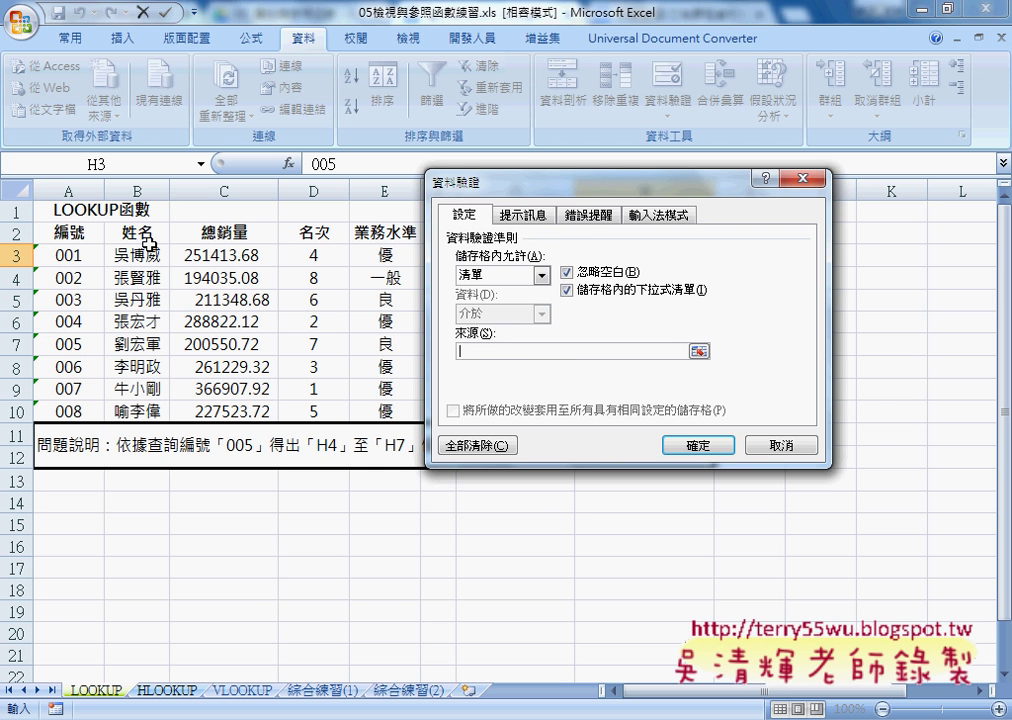
Step: Discard the validation dialog and name A3:A10 as 編號 from the top row of A2:A10
left_click(782, 446)
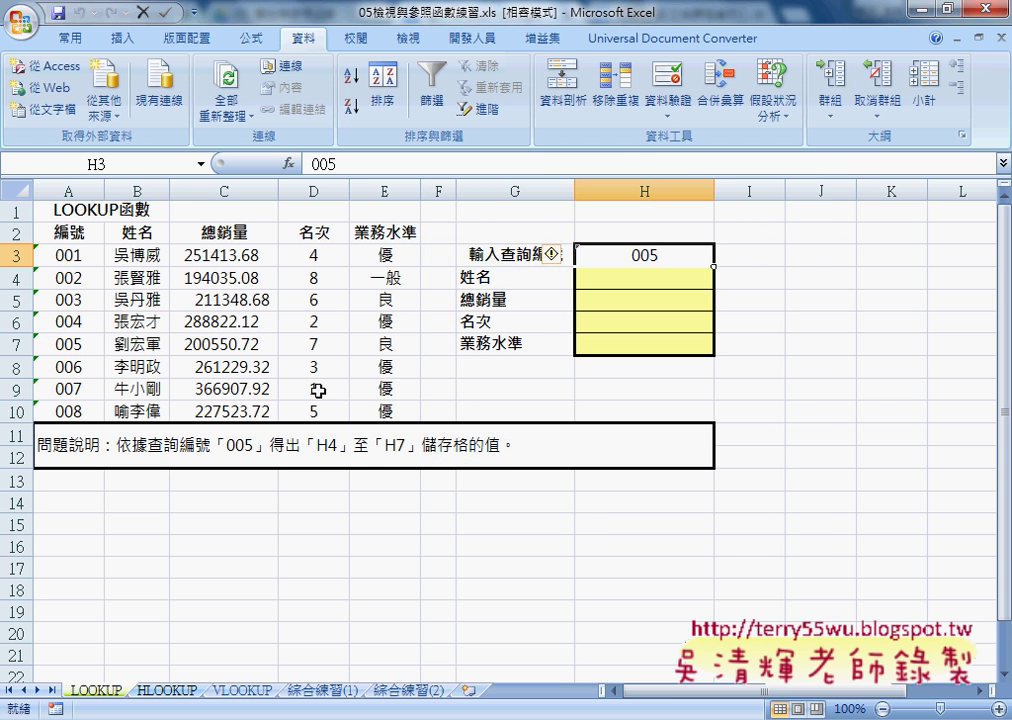
left_click_drag(68, 232, 78, 418)
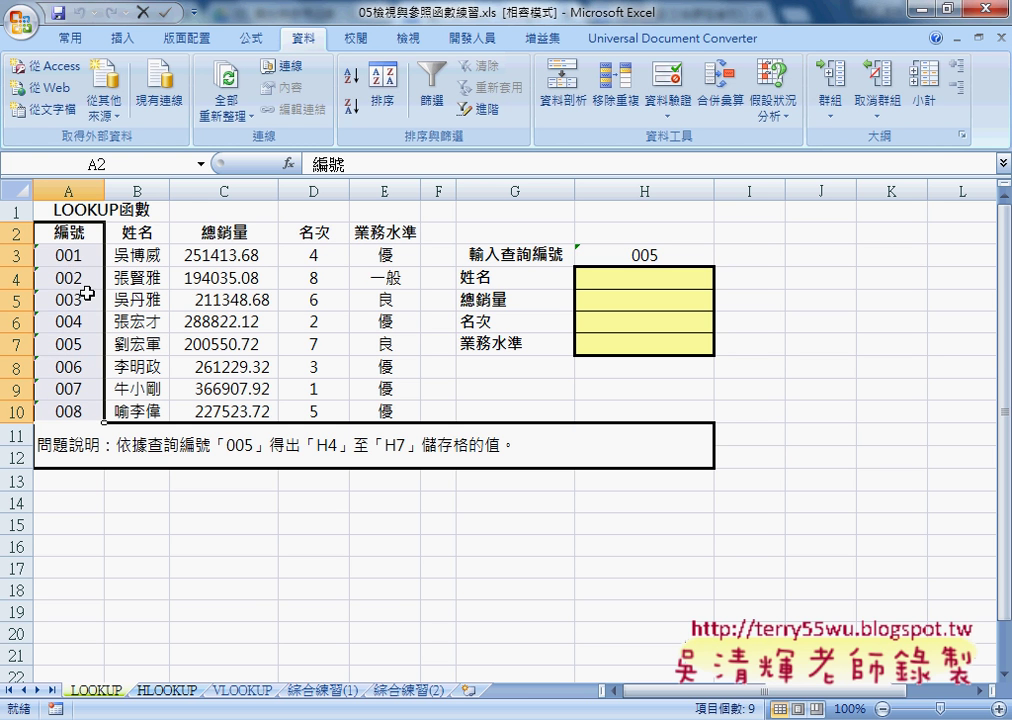
left_click(255, 42)
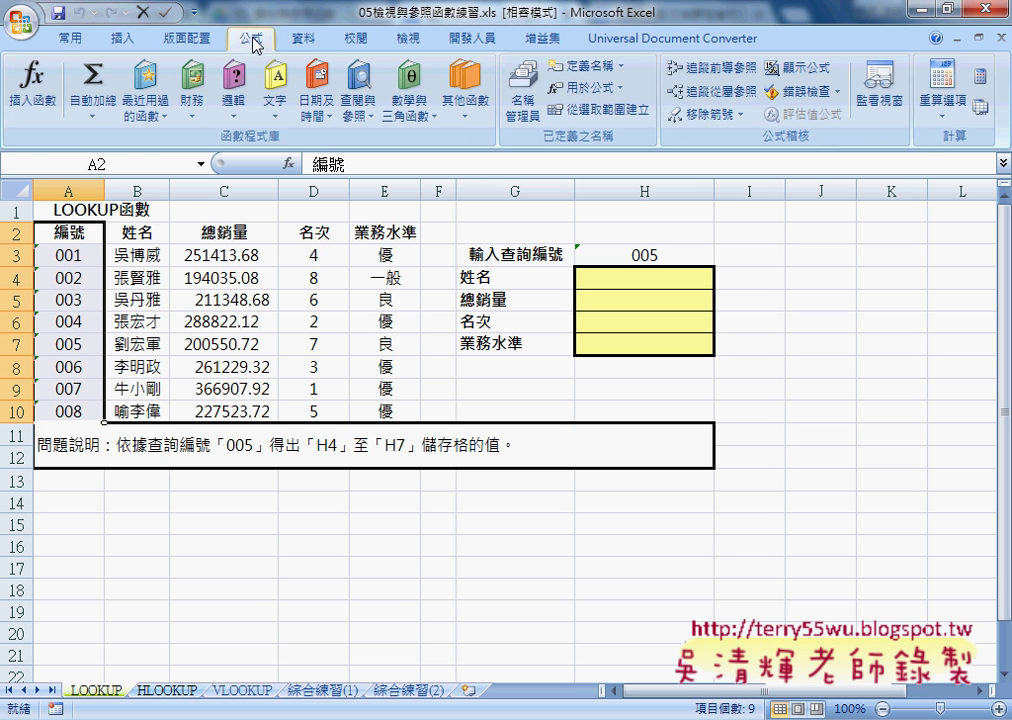
left_click(592, 112)
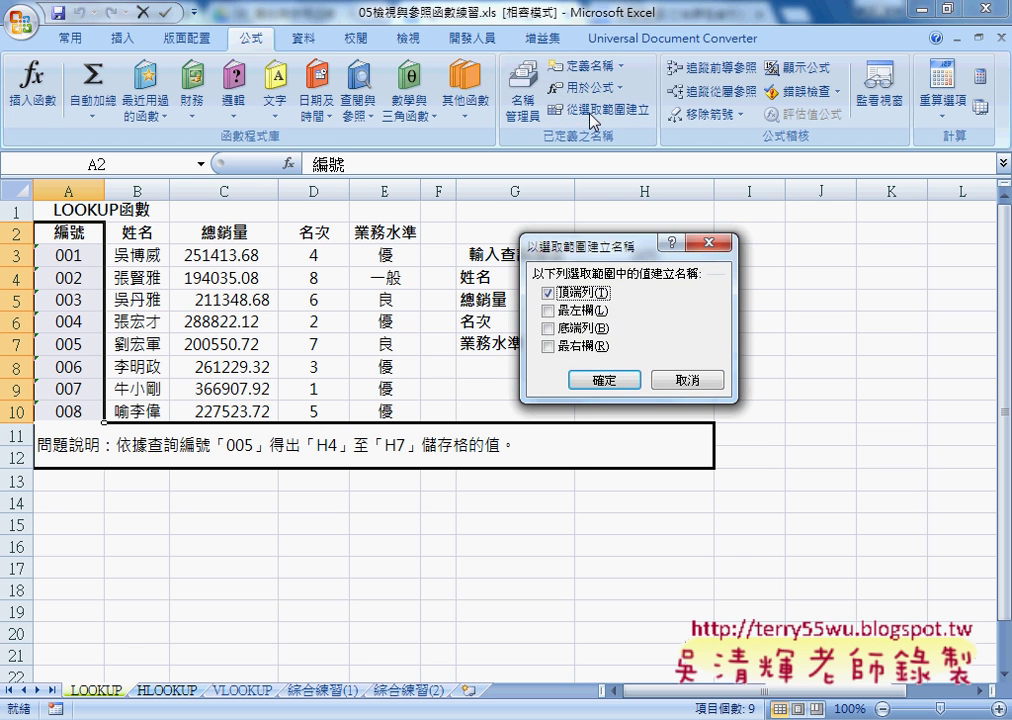
left_click(612, 381)
Step: Confirm in Name Manager that 編號 refers to LOOKUP!$A$3:$A$10
left_click(522, 92)
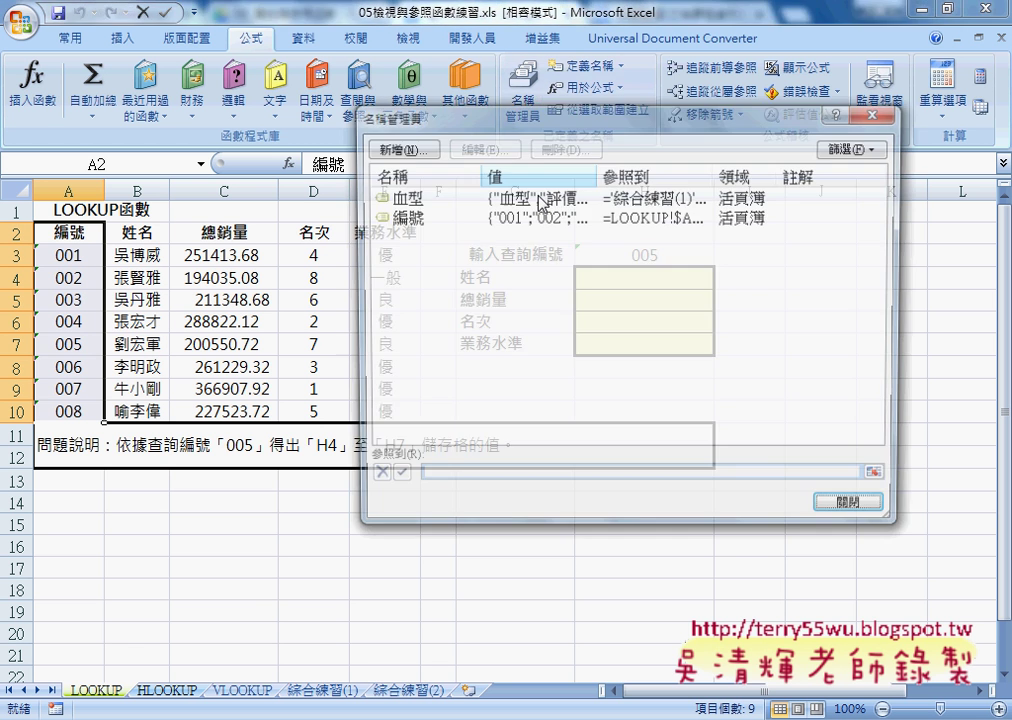
left_click(410, 217)
left_click(594, 479)
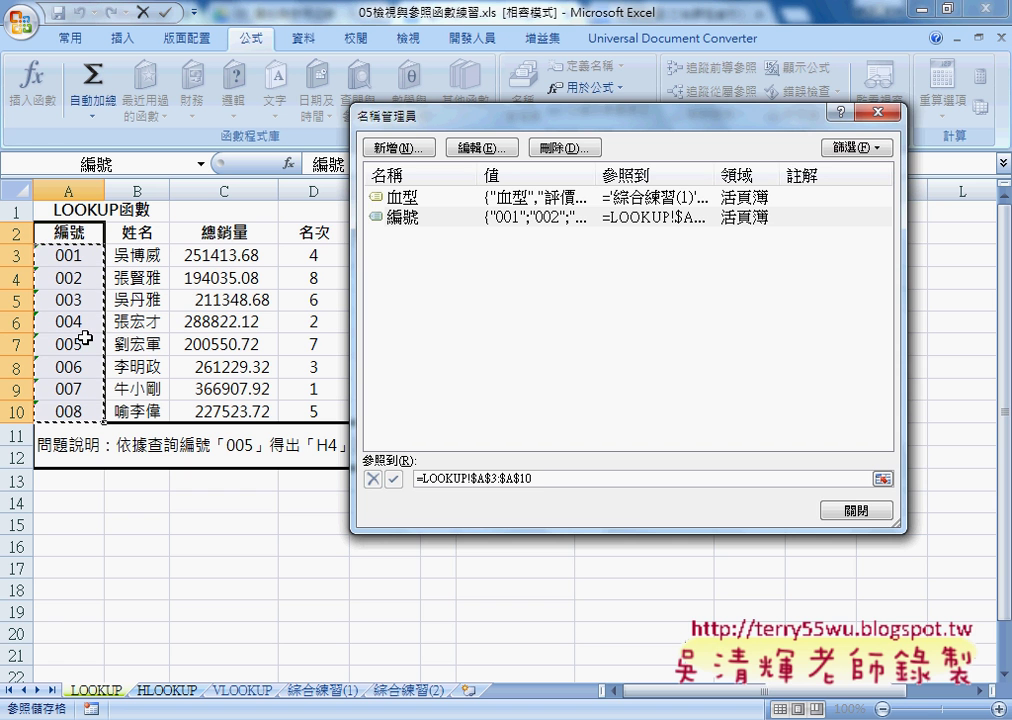
left_click_drag(480, 112, 432, 169)
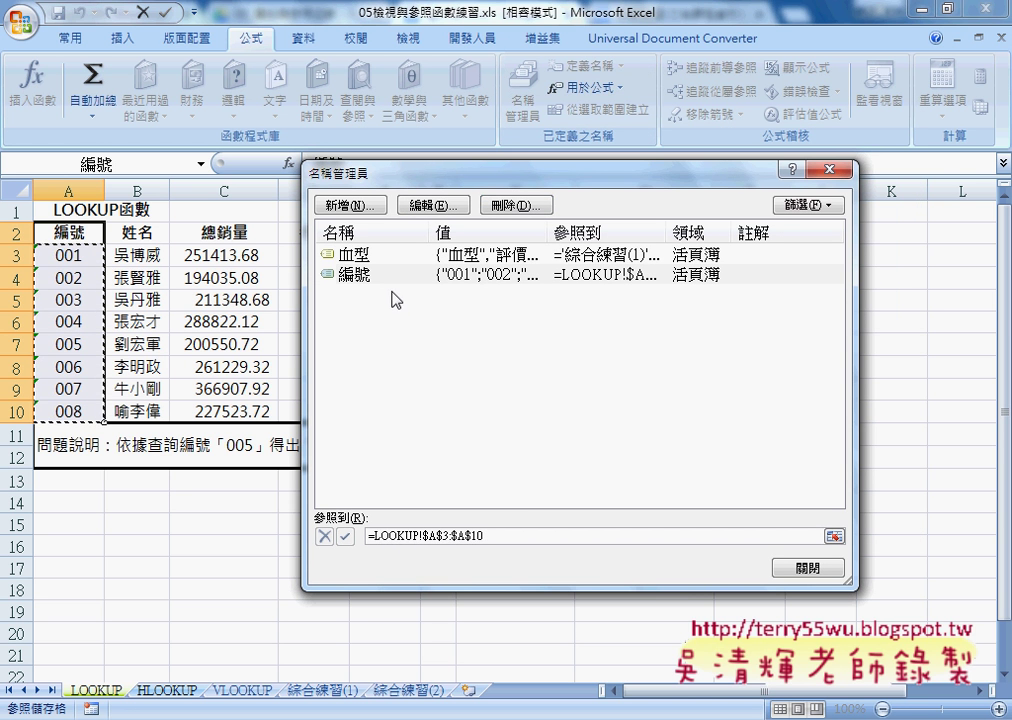
left_click(808, 568)
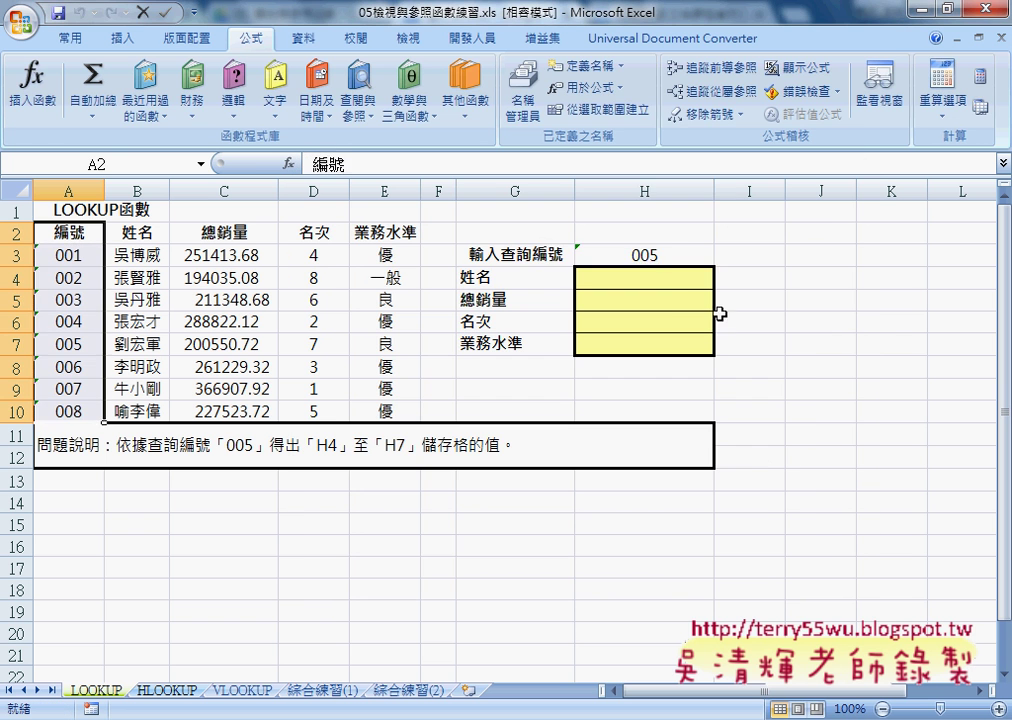
left_click(697, 256)
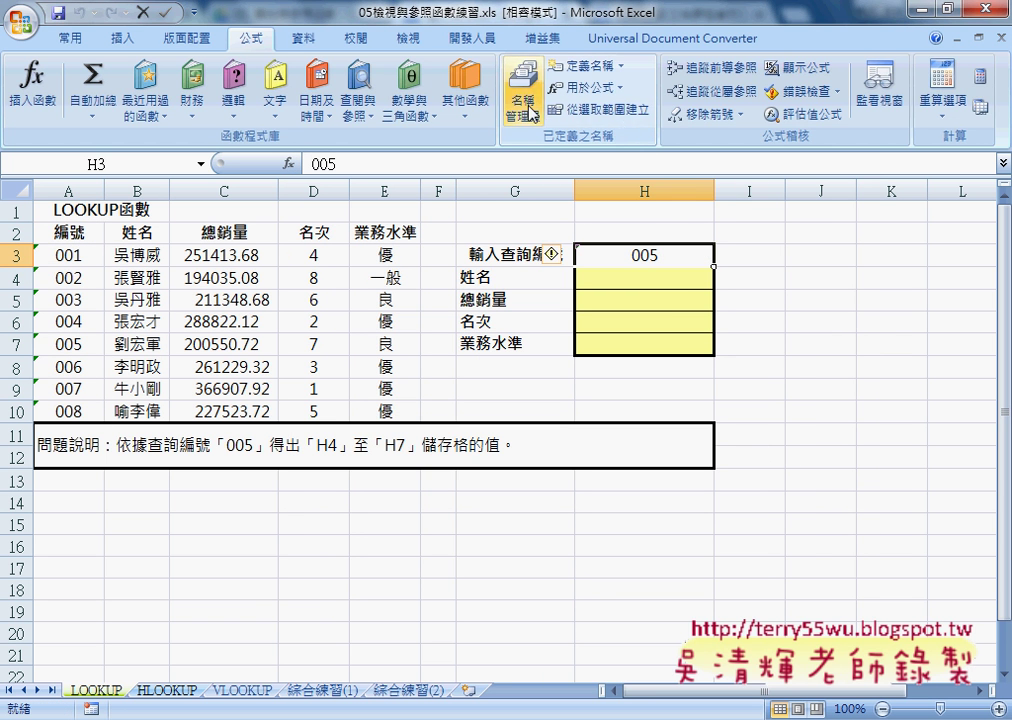
Step: Restrict H3 to a dropdown list sourced from the defined name 編號, pasted with F3
left_click(303, 45)
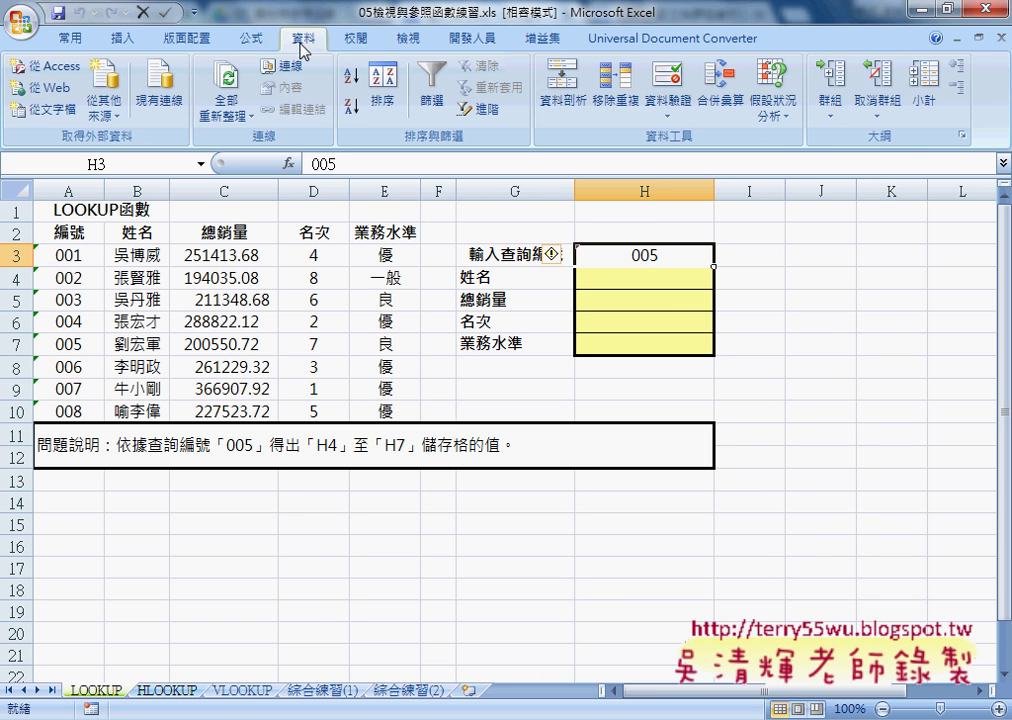
left_click(662, 88)
left_click(493, 332)
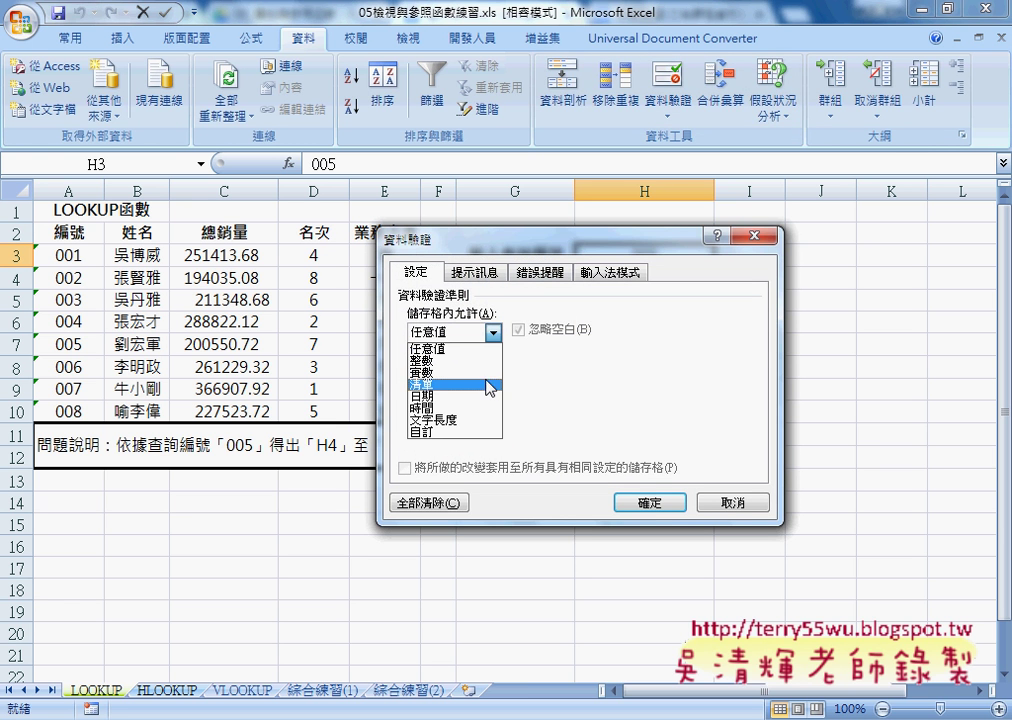
left_click(470, 398)
left_click(494, 407)
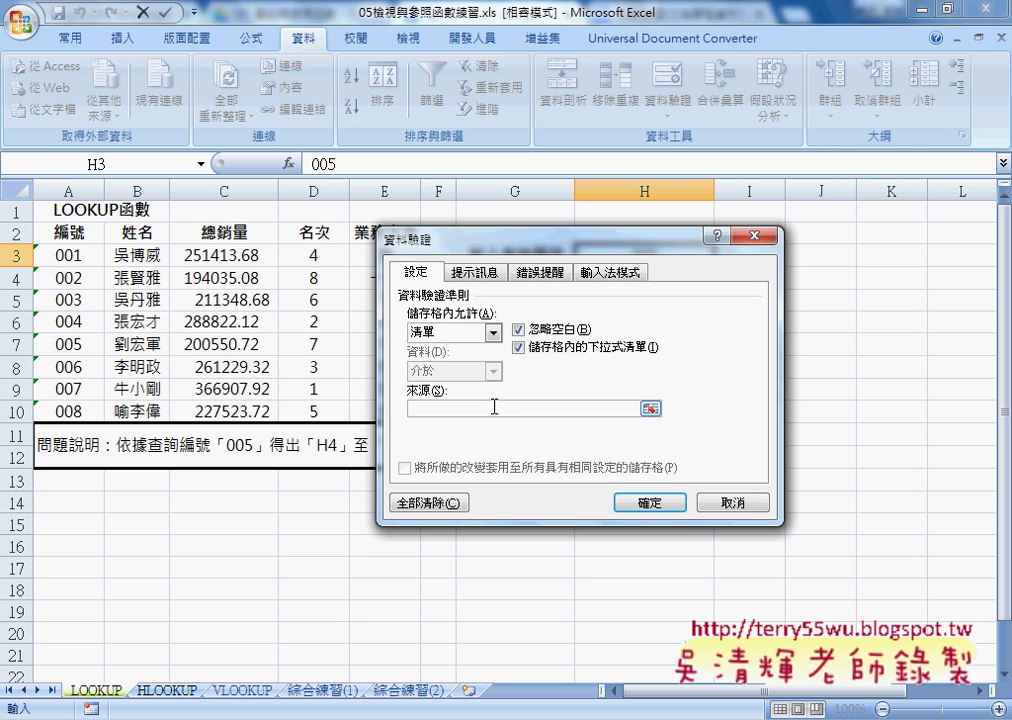
key("F3")
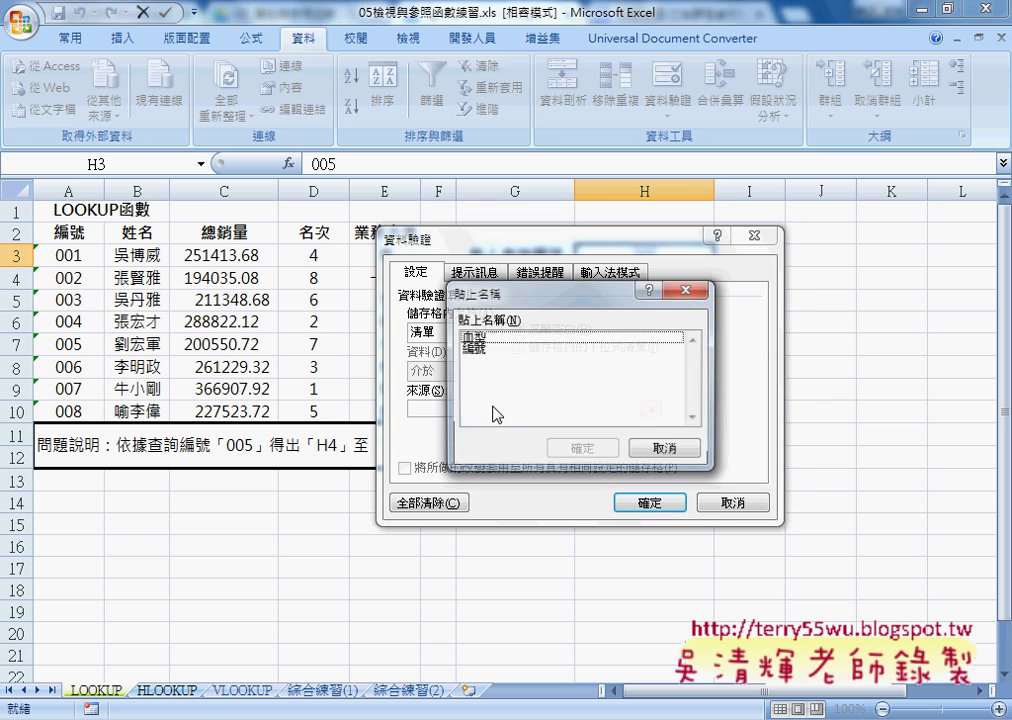
left_click(487, 350)
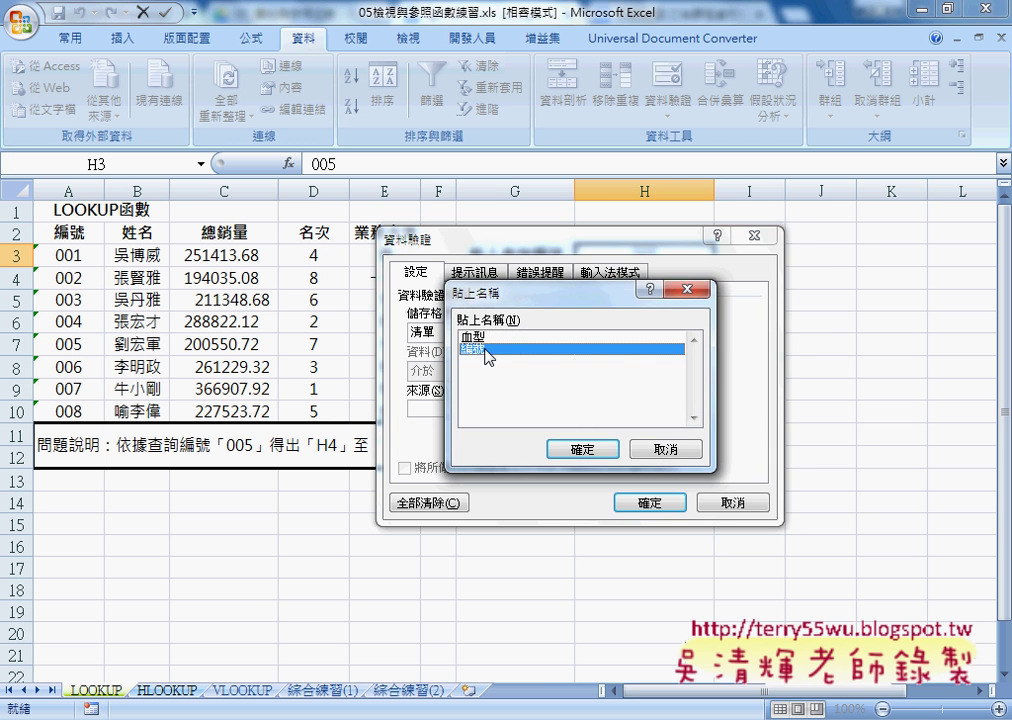
left_click(583, 449)
left_click(648, 502)
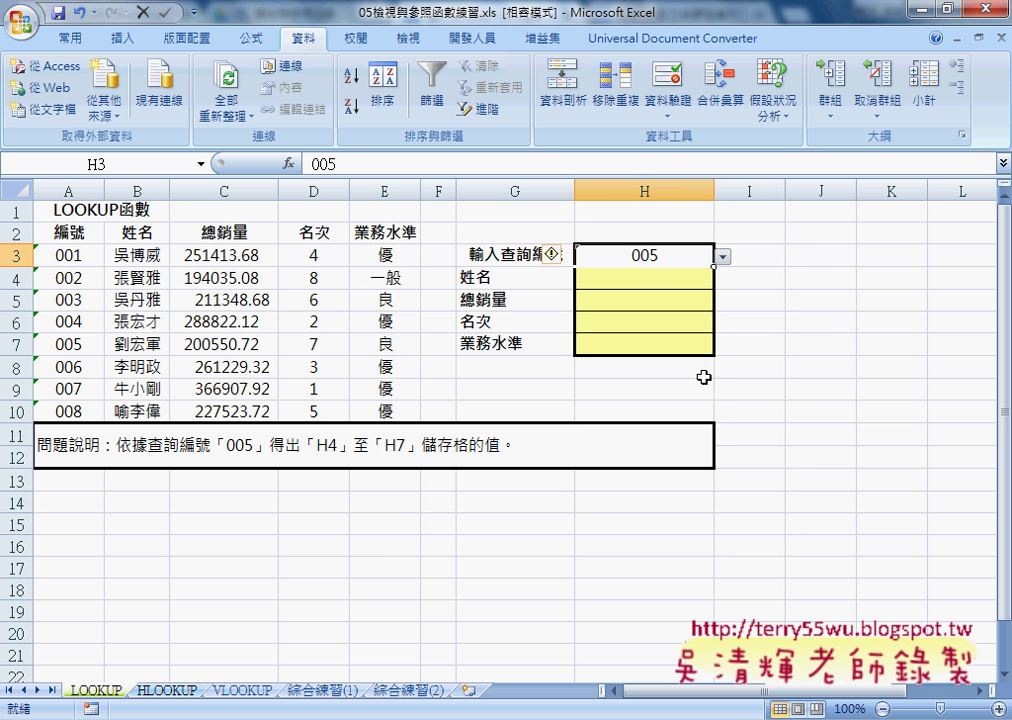
Step: Pick employee number 002 from H3's dropdown
left_click(723, 257)
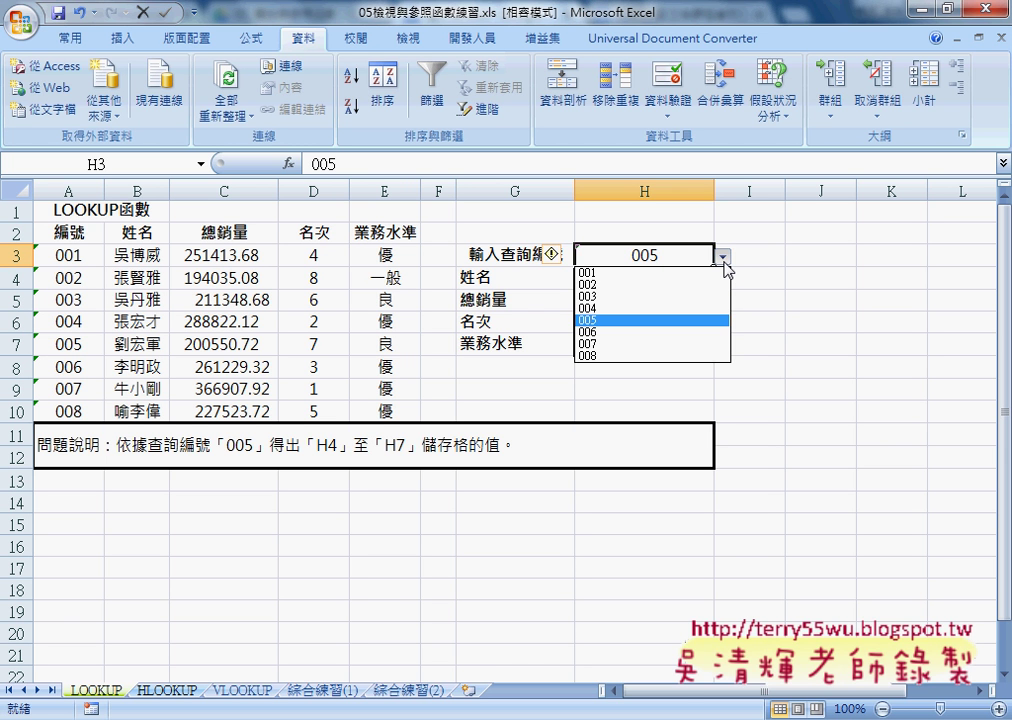
left_click(700, 284)
left_click(700, 282)
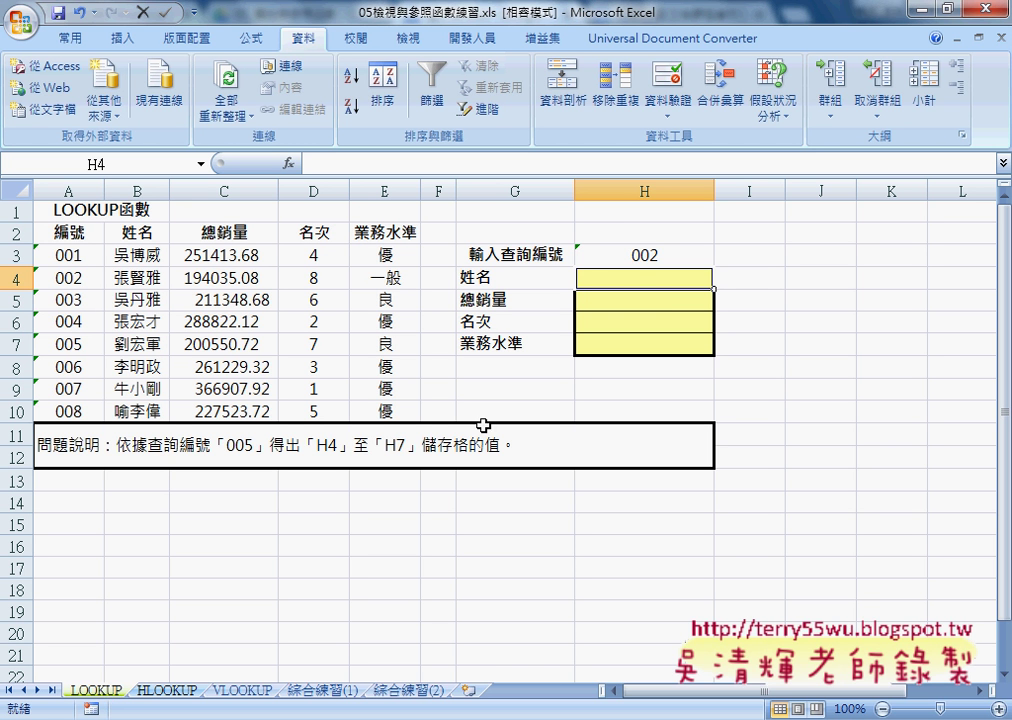
Step: Insert a function in H4 from the 檢視與參照 category, reading VLOOKUP's description
left_click(287, 164)
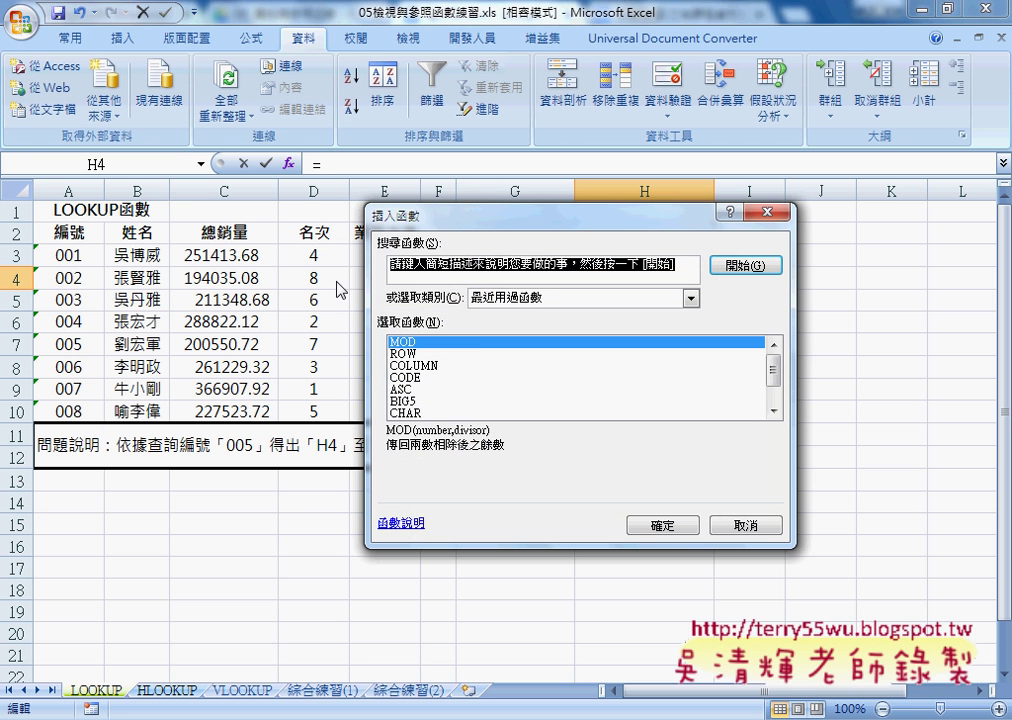
left_click(513, 298)
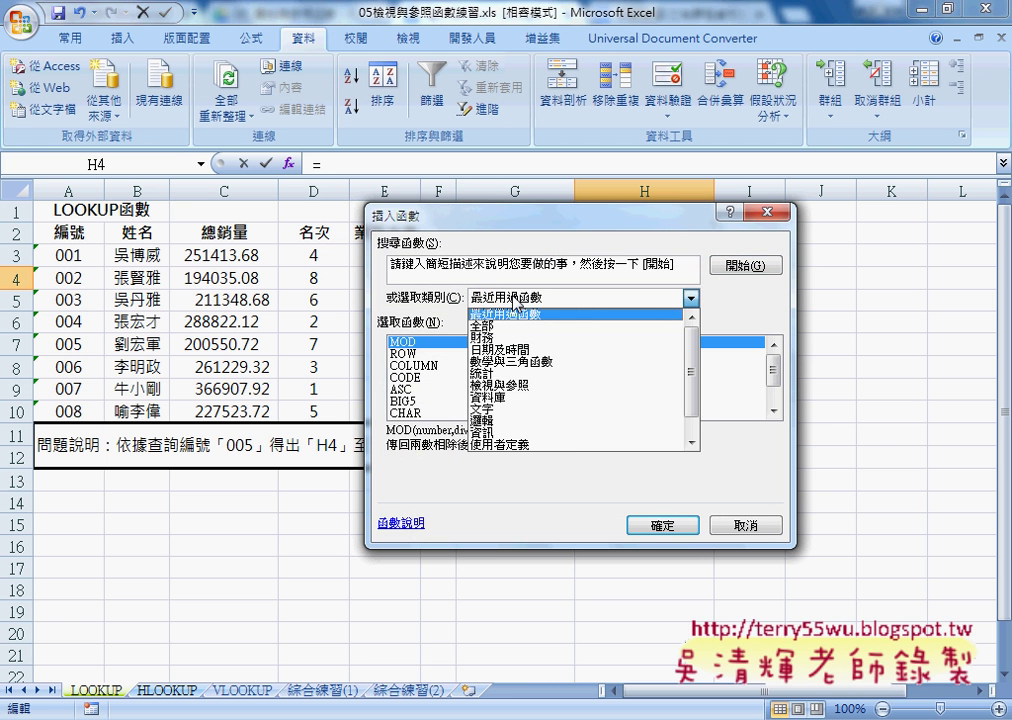
left_click(530, 390)
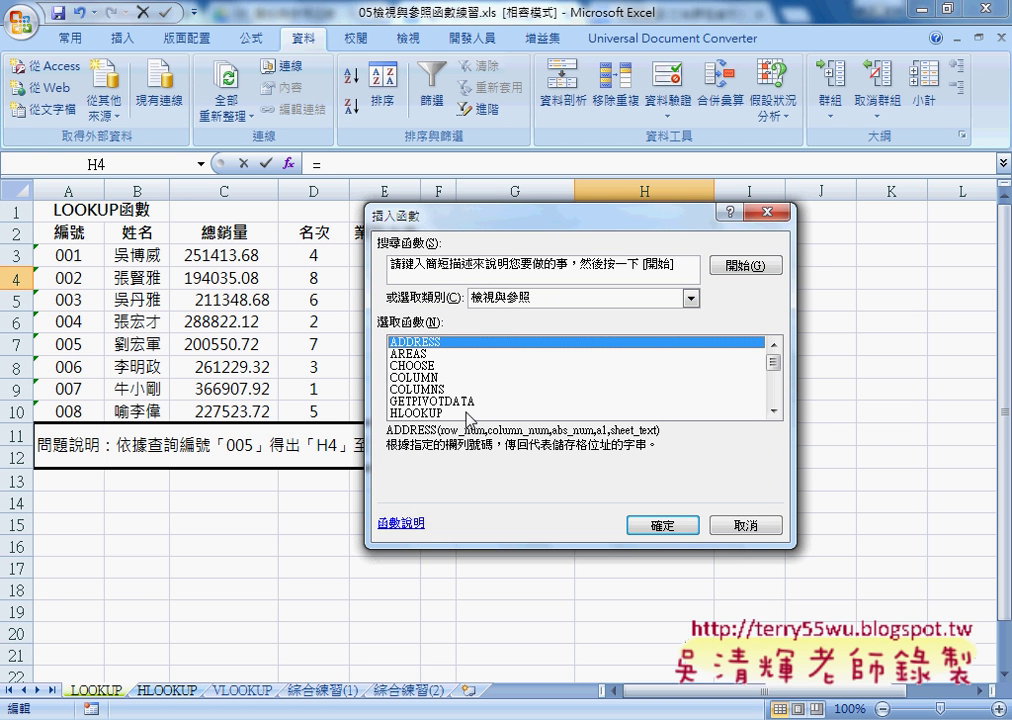
left_click(779, 411)
left_click(779, 411)
left_click_drag(775, 380, 779, 396)
left_click(455, 413)
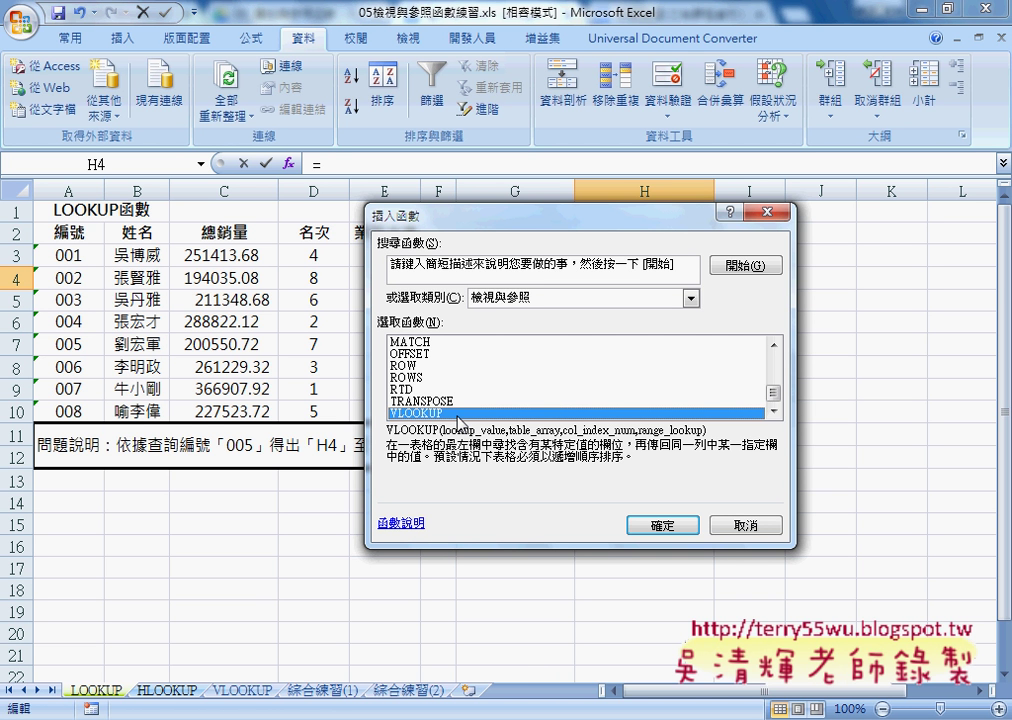
Step: Compare the INDEX, OFFSET and MATCH descriptions, then choose LOOKUP for H4
scroll(430, 375, "up", 1)
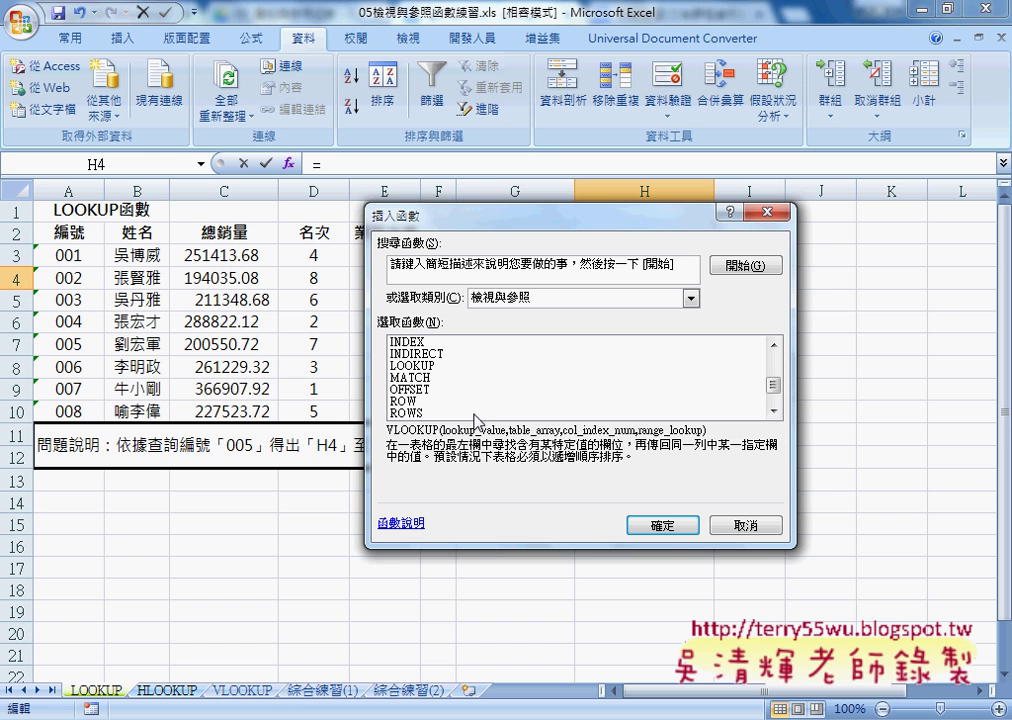
left_click(425, 366)
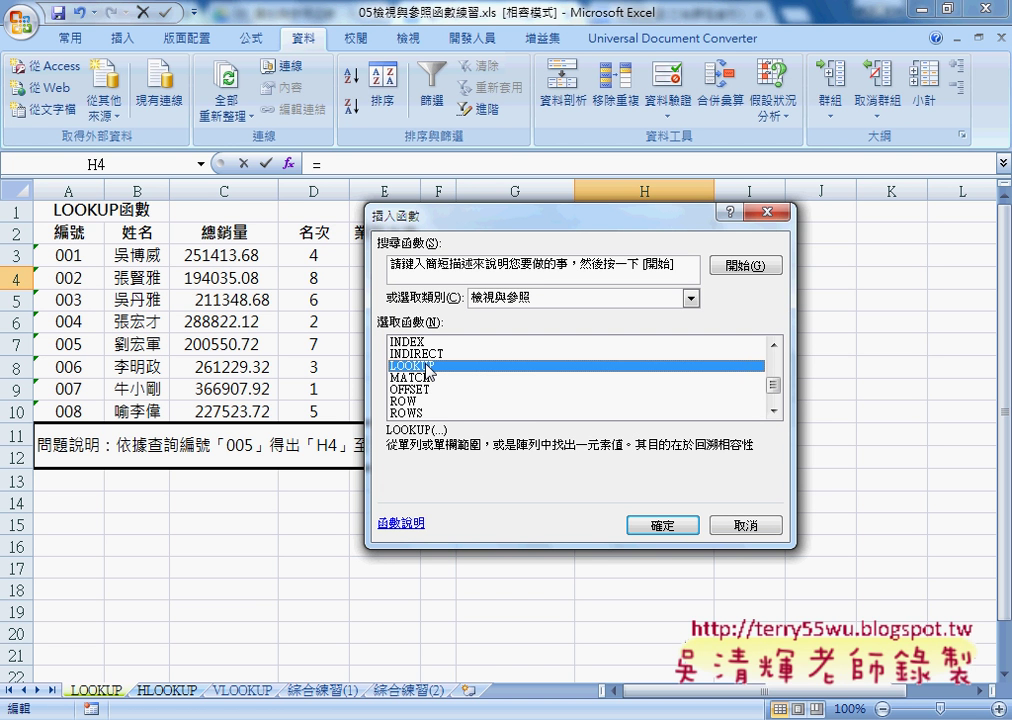
key("Up")
key("Up")
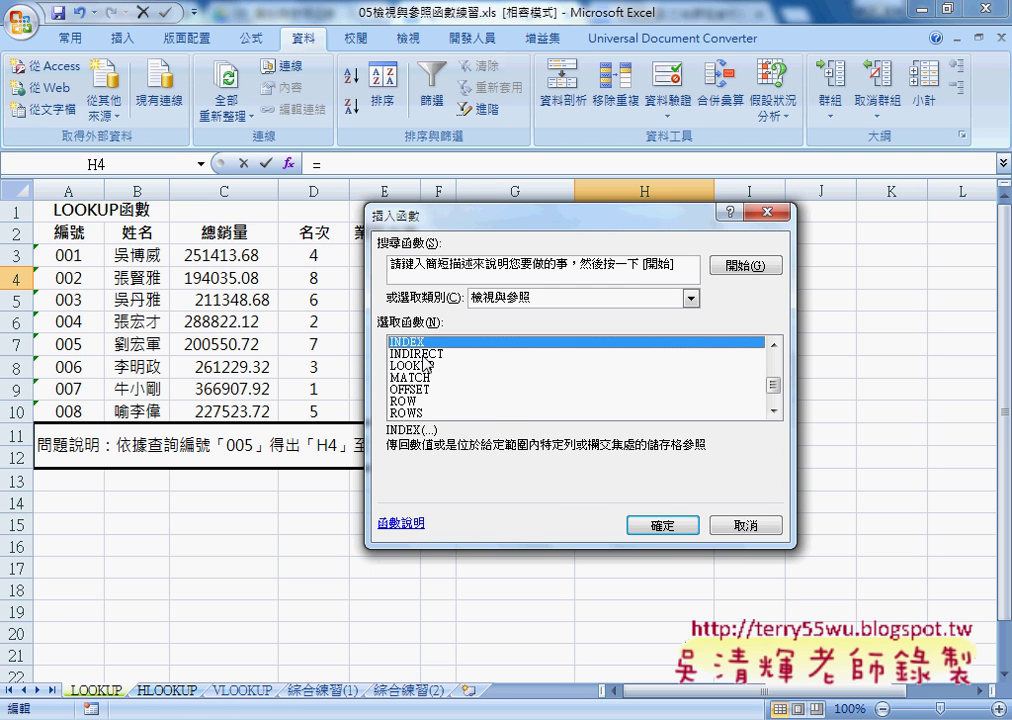
left_click(422, 356)
left_click(420, 390)
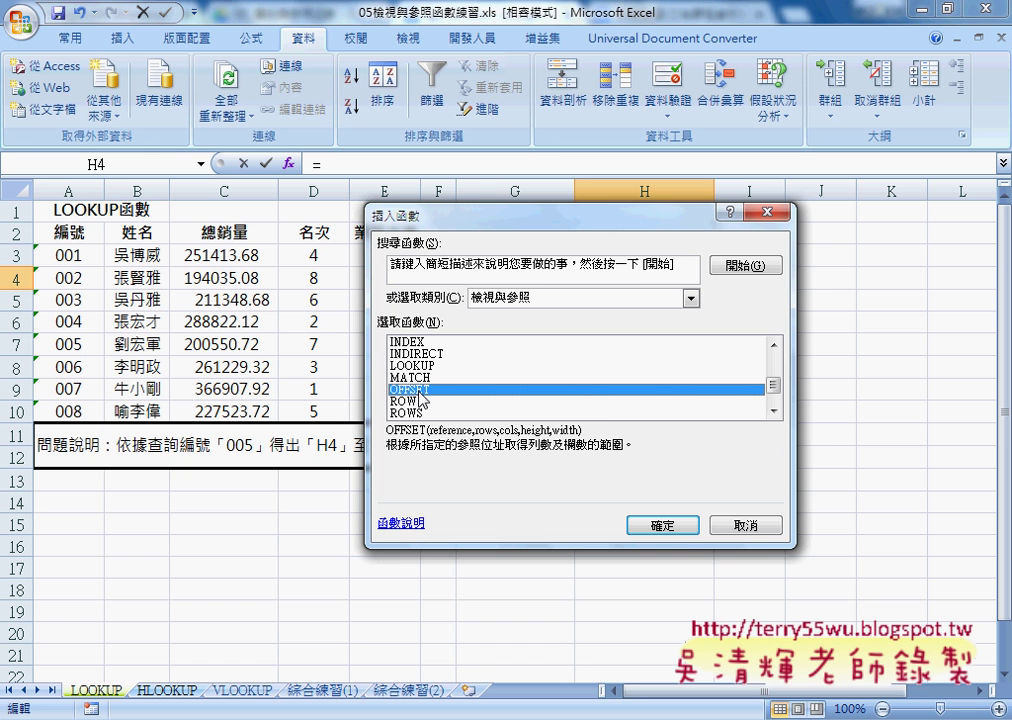
left_click(419, 378)
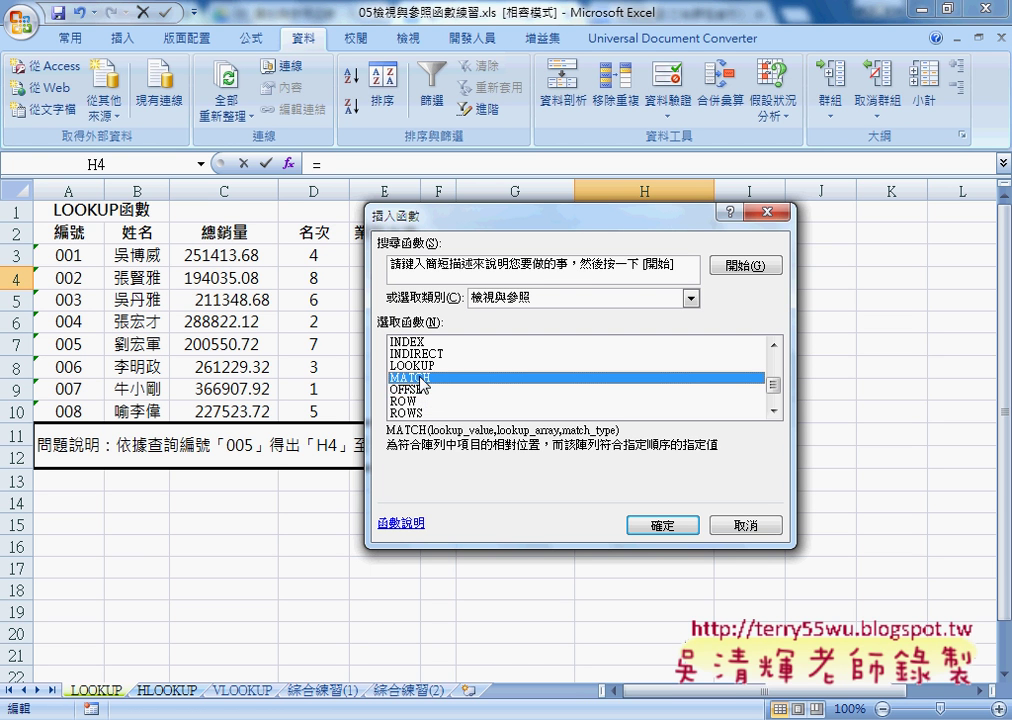
left_click(424, 391)
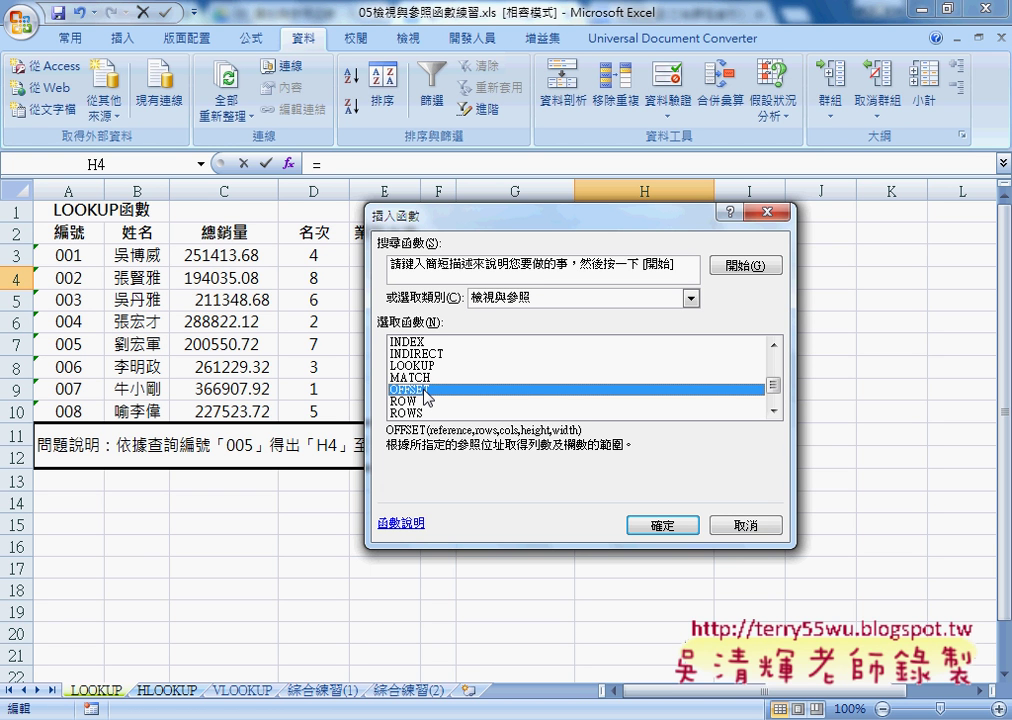
left_click(422, 367)
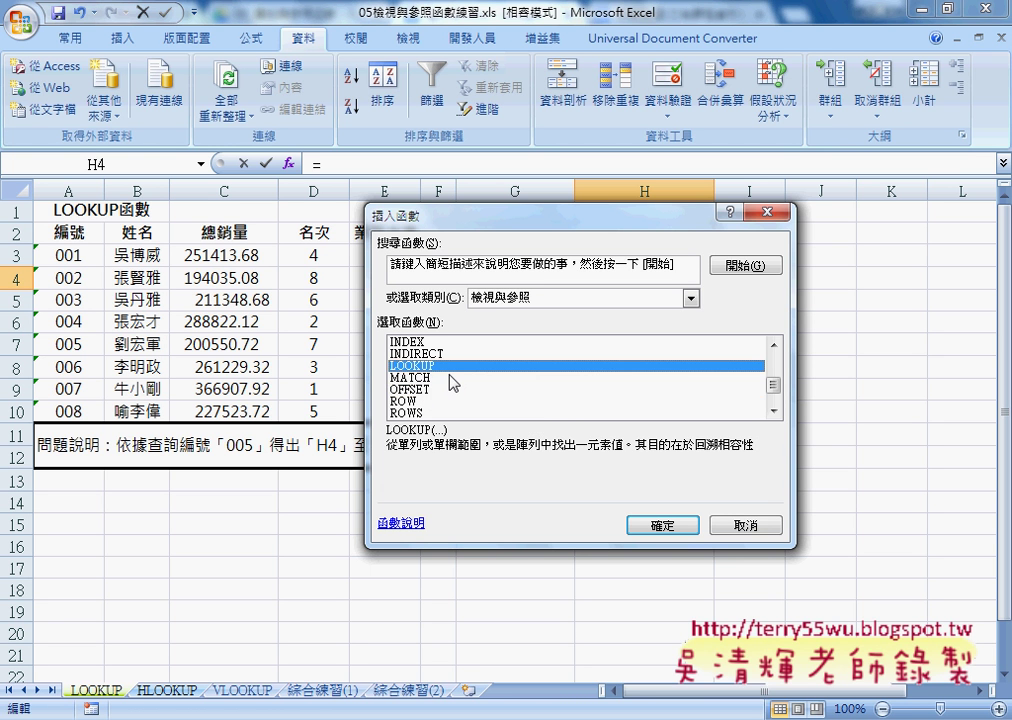
left_click(662, 524)
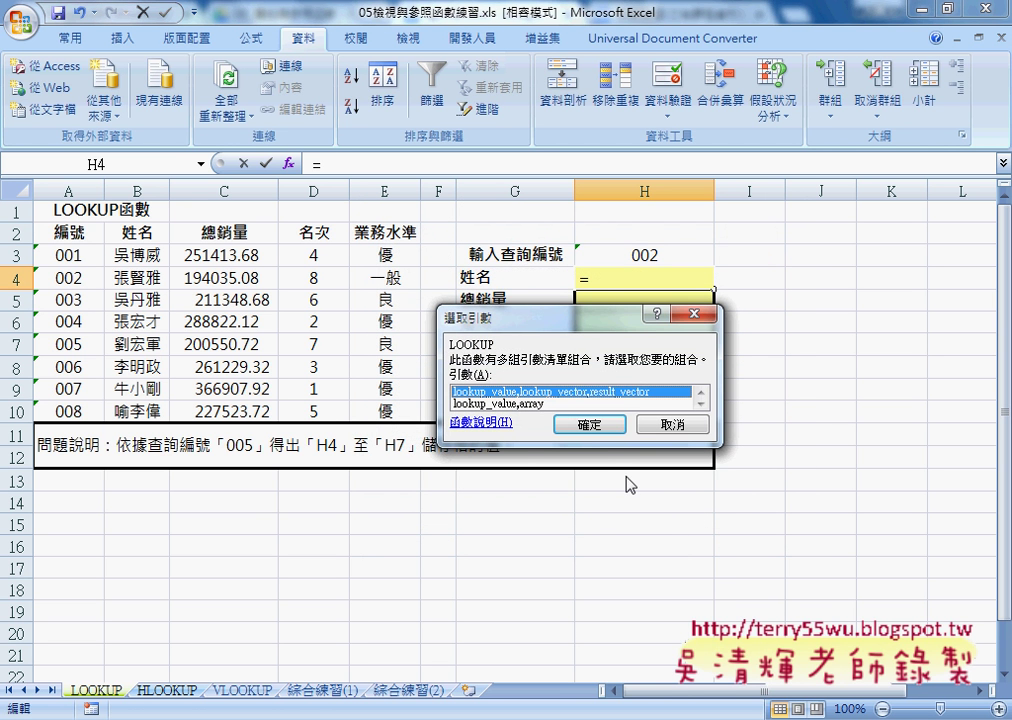
Step: Start LOOKUP's vector form with lookup value H3 and vector 編號, then cancel it
left_click(590, 425)
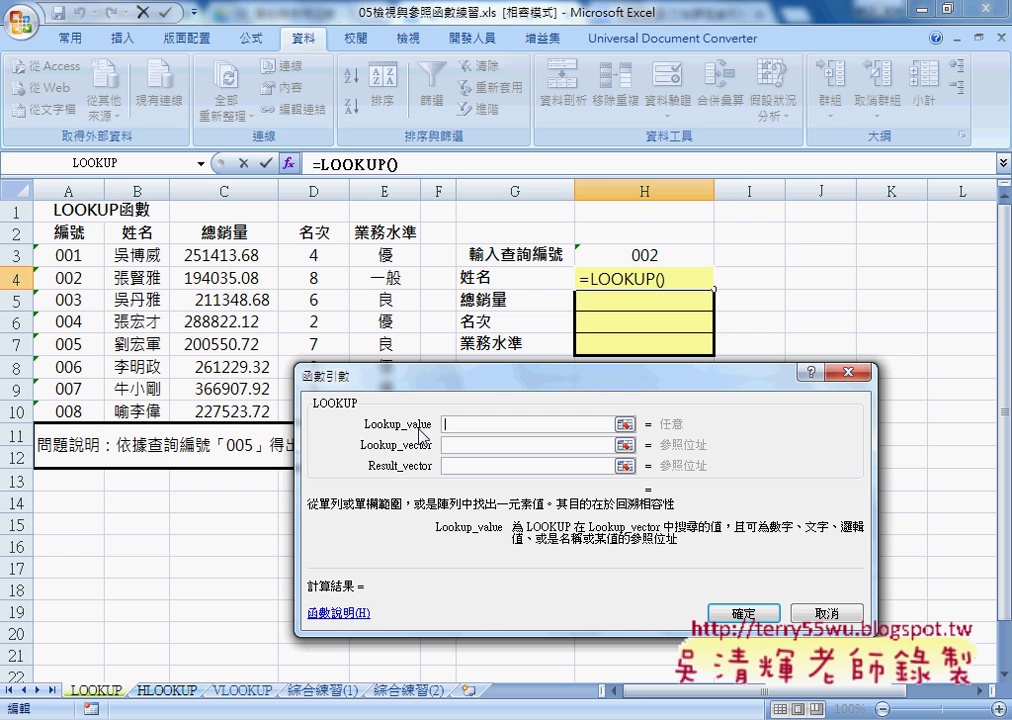
left_click(633, 257)
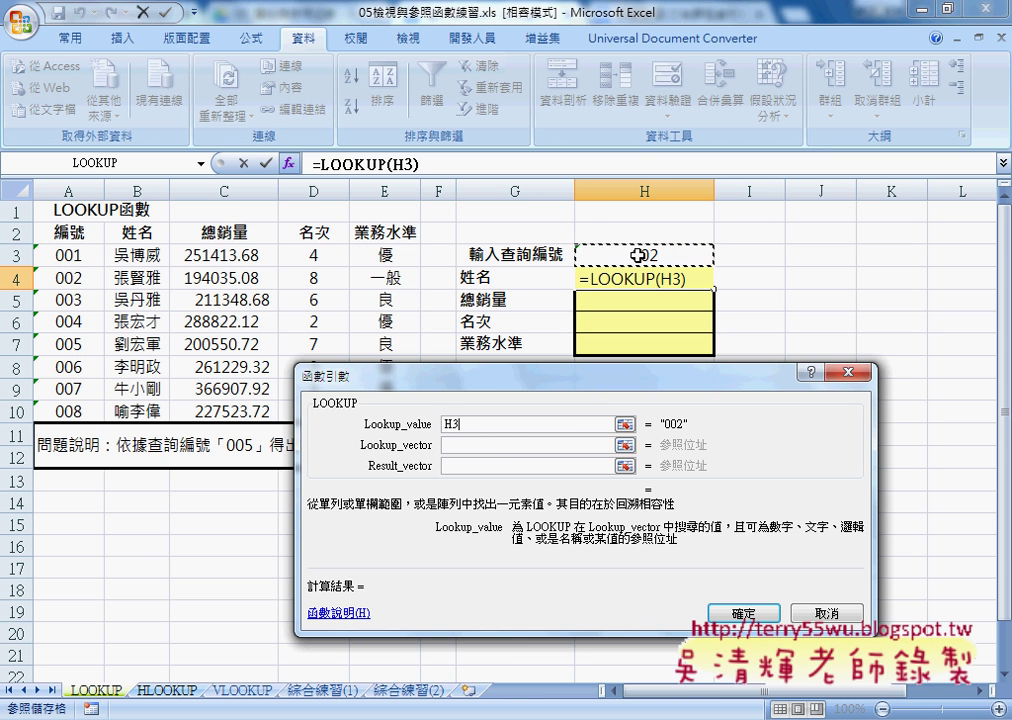
left_click(445, 446)
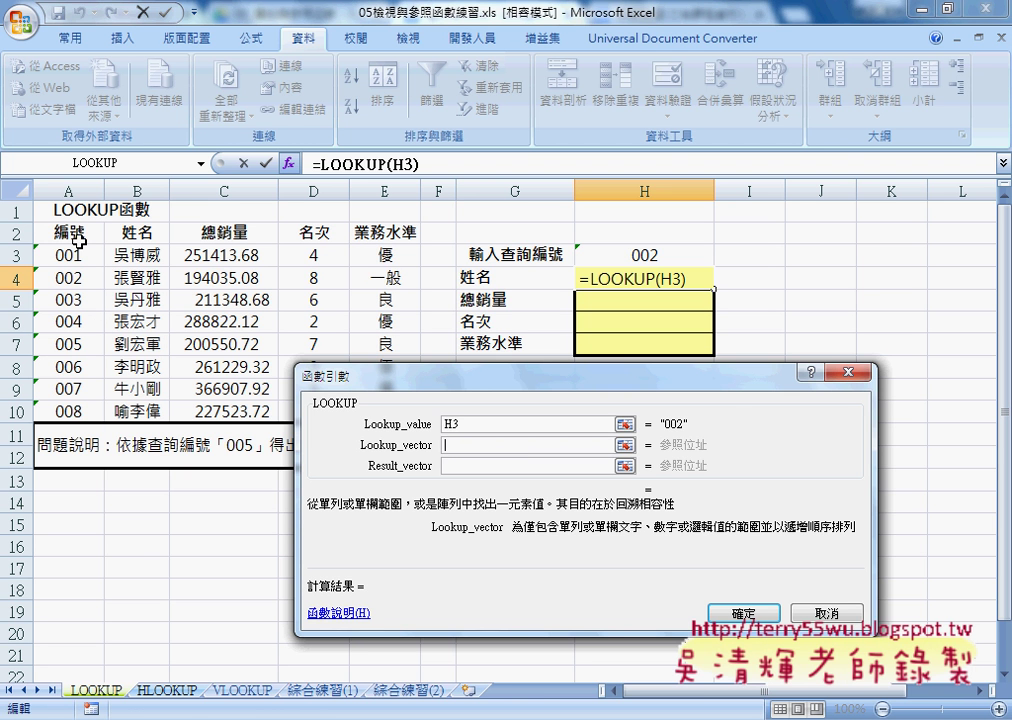
key("F3")
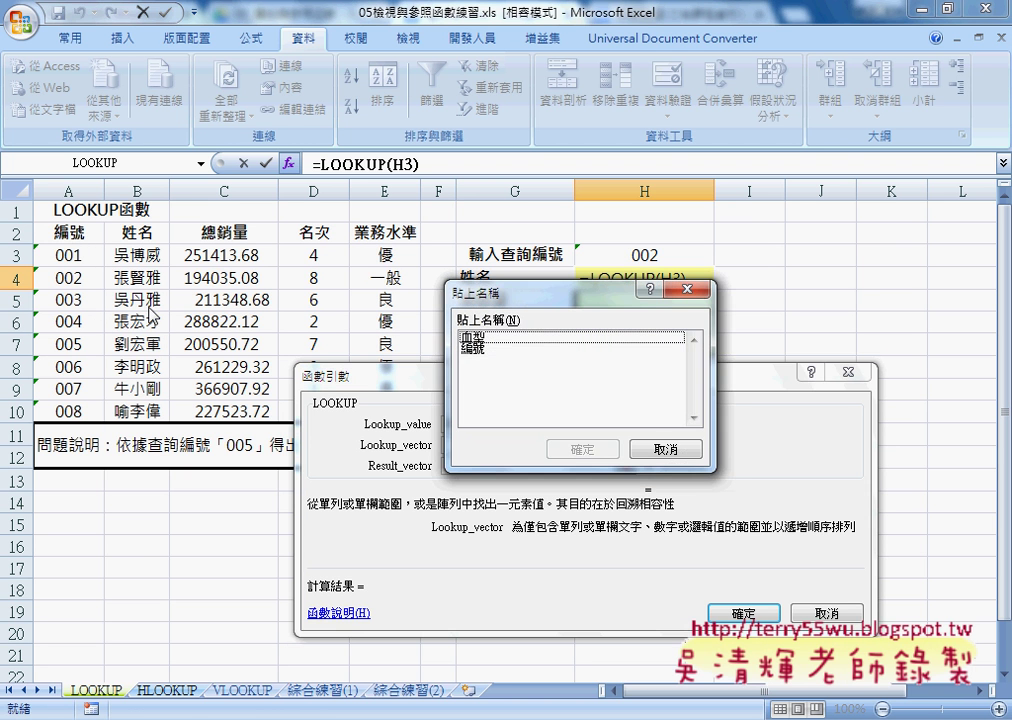
left_click(469, 350)
left_click(583, 449)
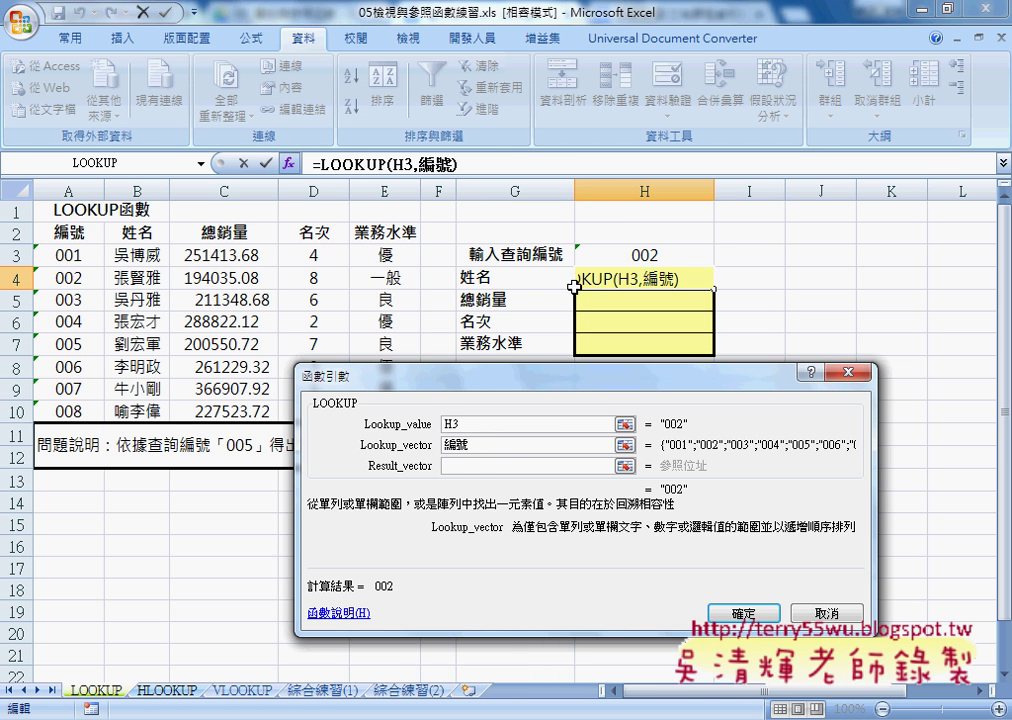
left_click(469, 466)
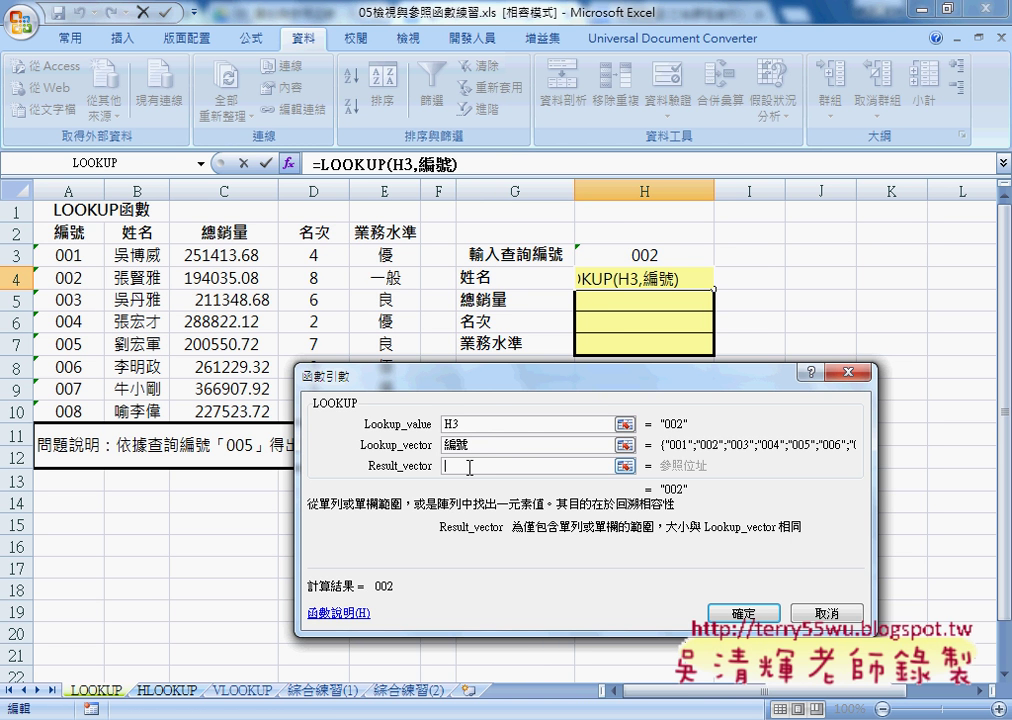
left_click(826, 613)
Step: Create names 姓名, 總銷量, 名次 and 業務水準 from the header row of columns B–E only
mouse_move(137, 232)
left_mouse_down()
mouse_move(388, 369)
mouse_move(393, 409)
left_mouse_up()
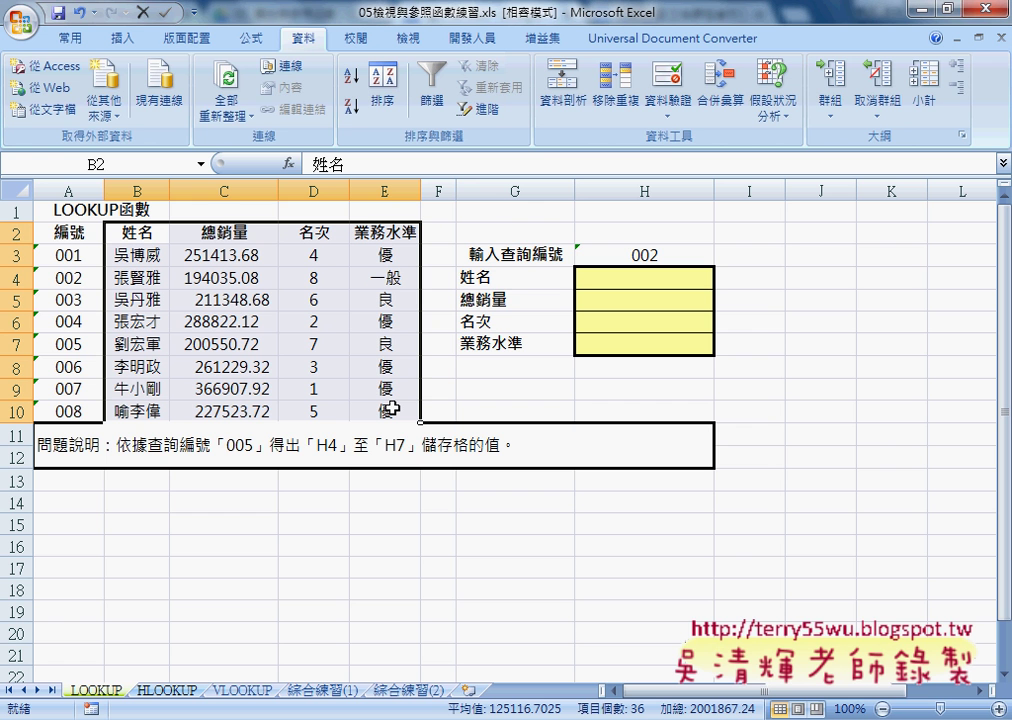
left_click(255, 45)
left_click(598, 110)
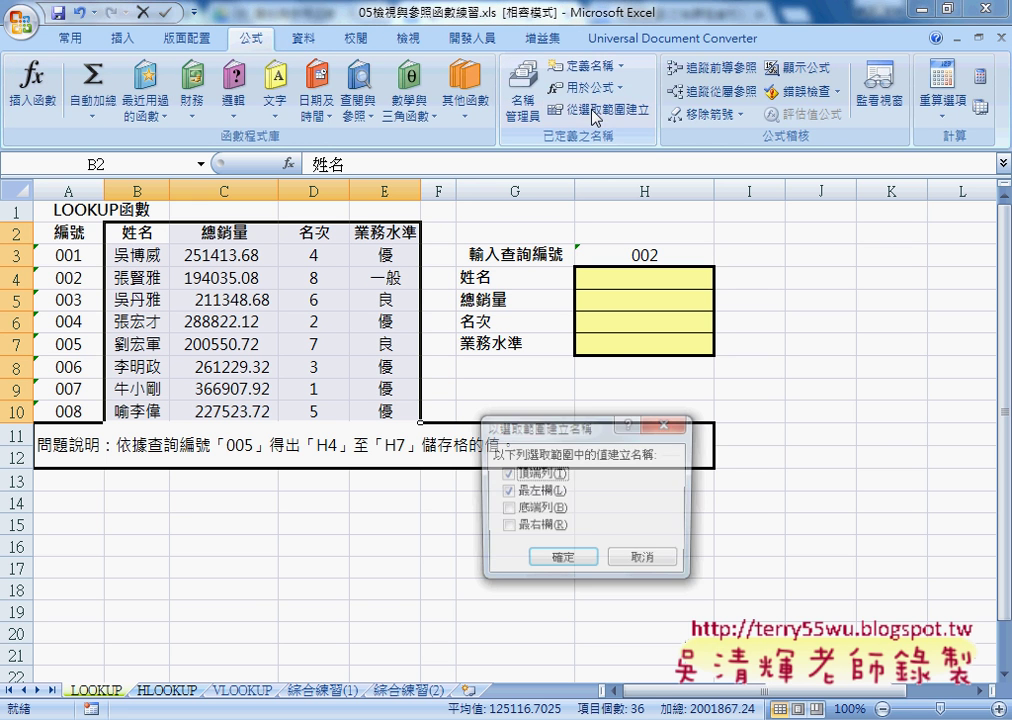
left_click(506, 492)
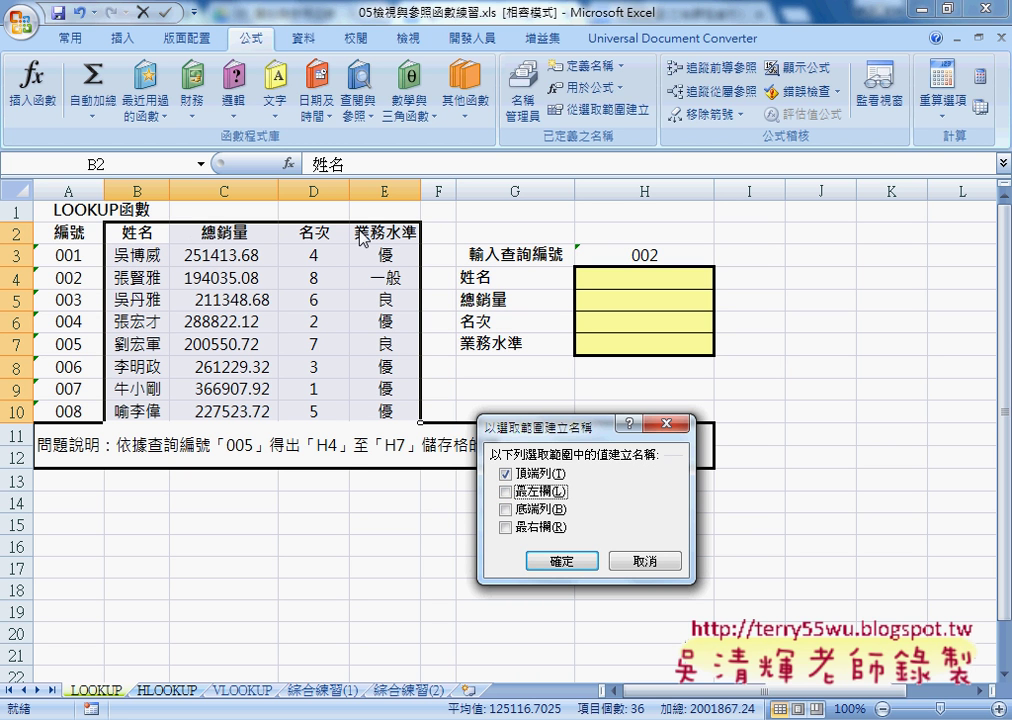
left_click(578, 570)
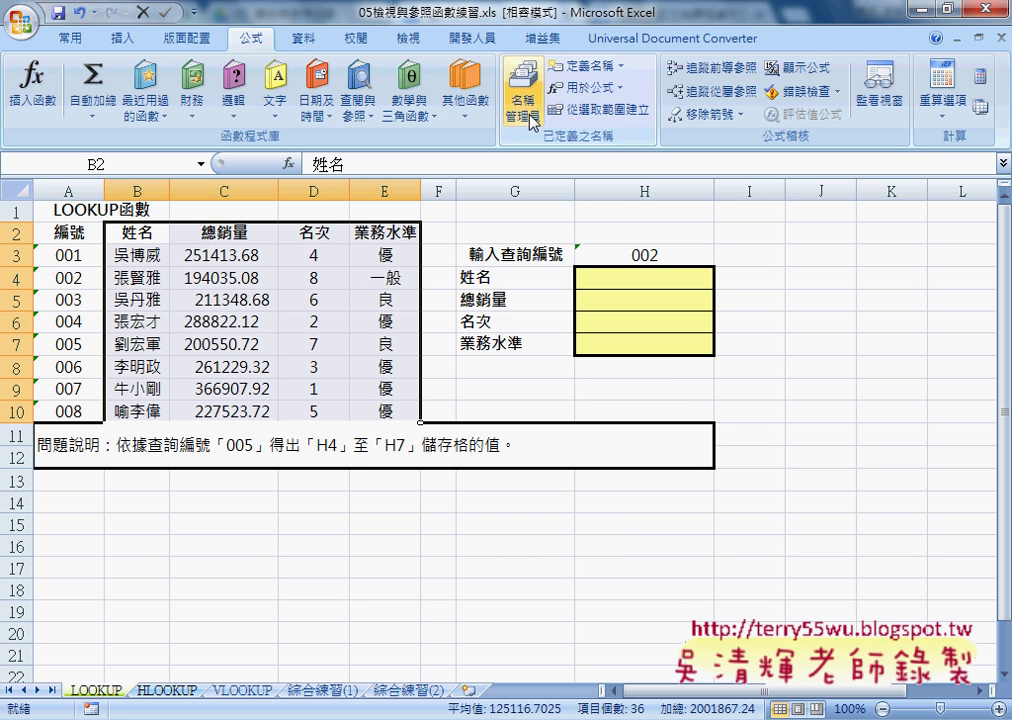
Step: Verify in Name Manager that 姓名 covers B3:B10 and 總銷量 covers LOOKUP!$C$3:$C$10
left_click(526, 104)
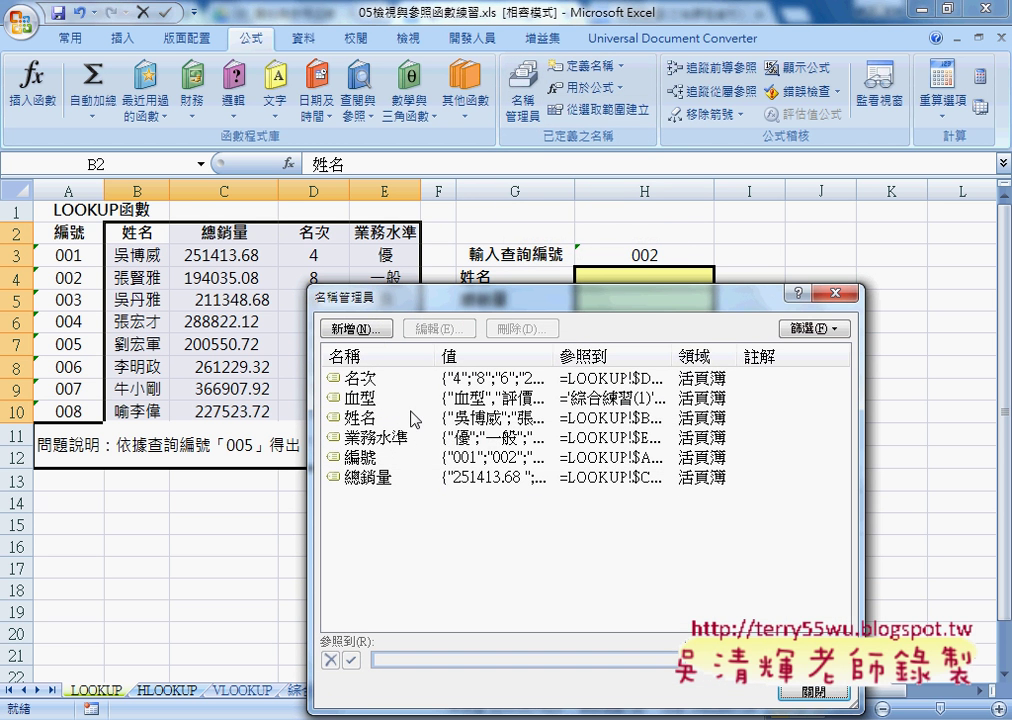
left_click(350, 418)
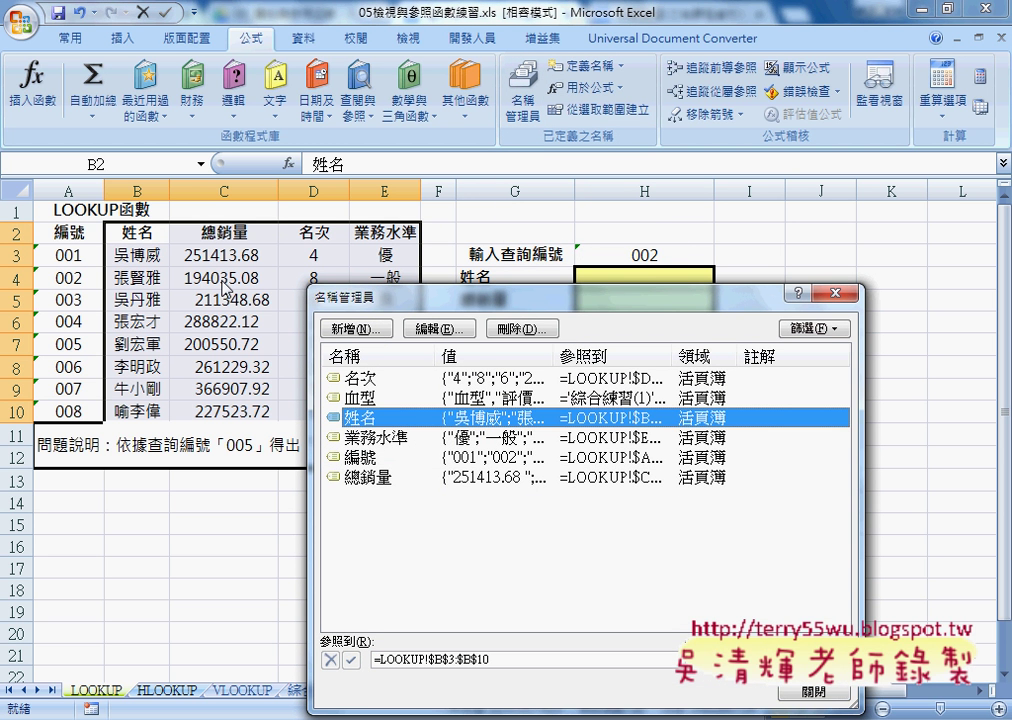
left_click(352, 476)
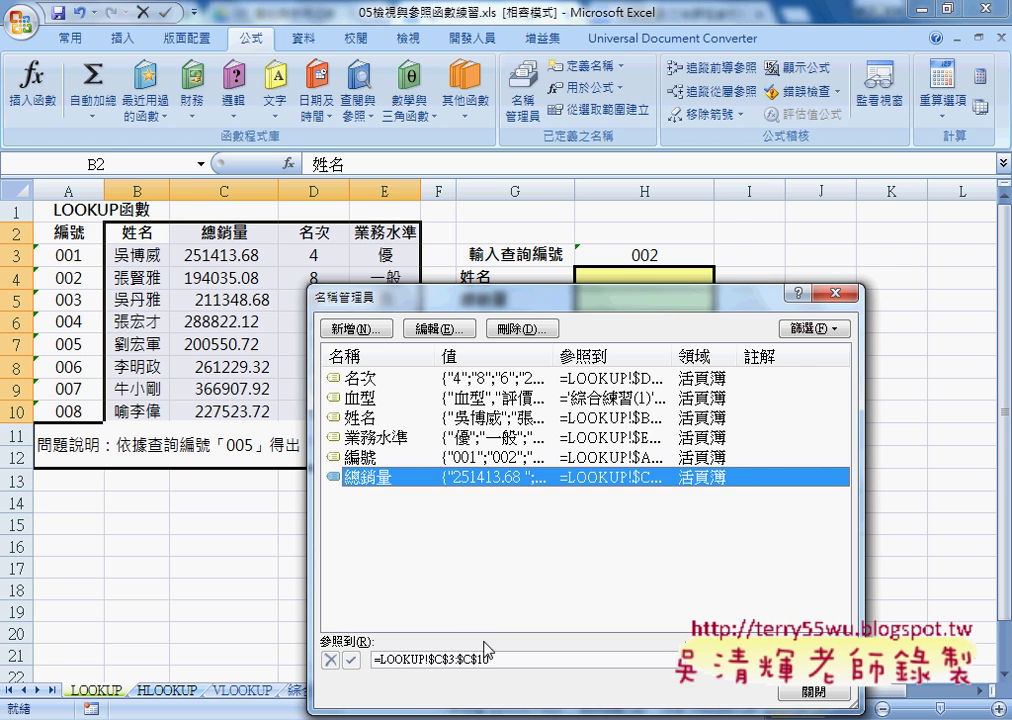
left_click(507, 662)
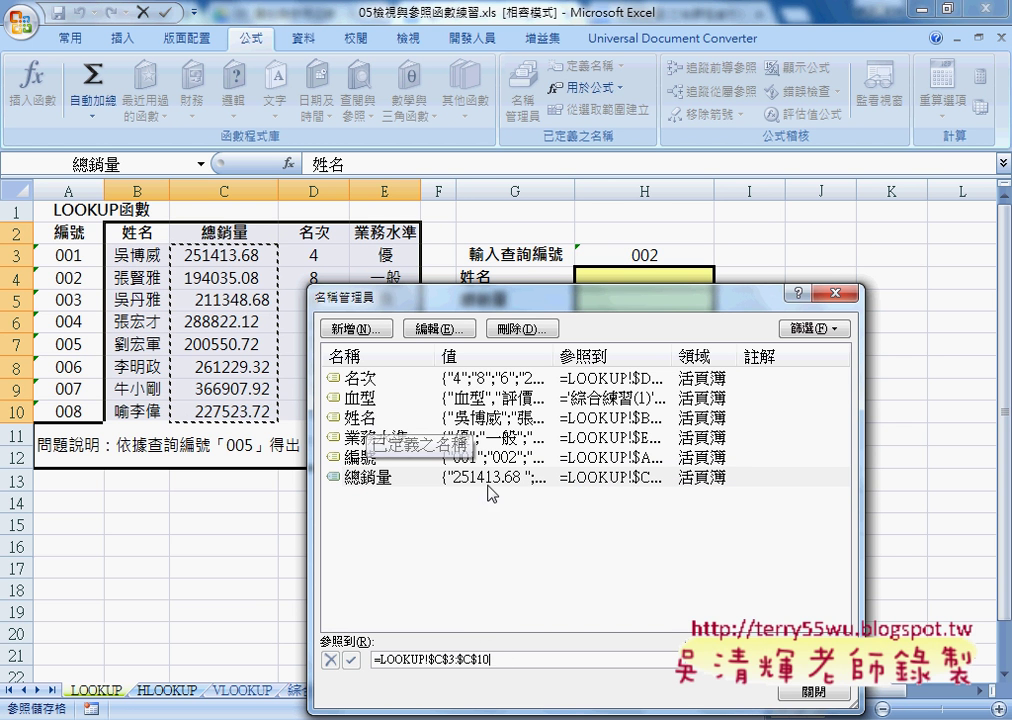
left_click(826, 691)
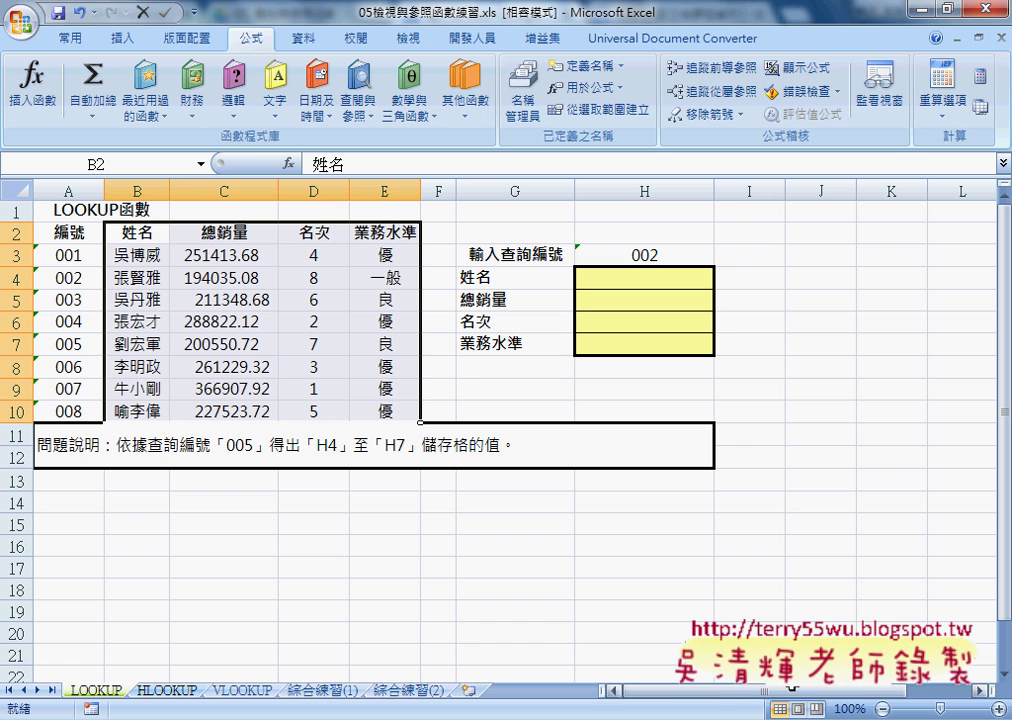
Step: Begin a vector-form LOOKUP in H4 with H3 as the lookup value
left_click(617, 282)
left_click(288, 163)
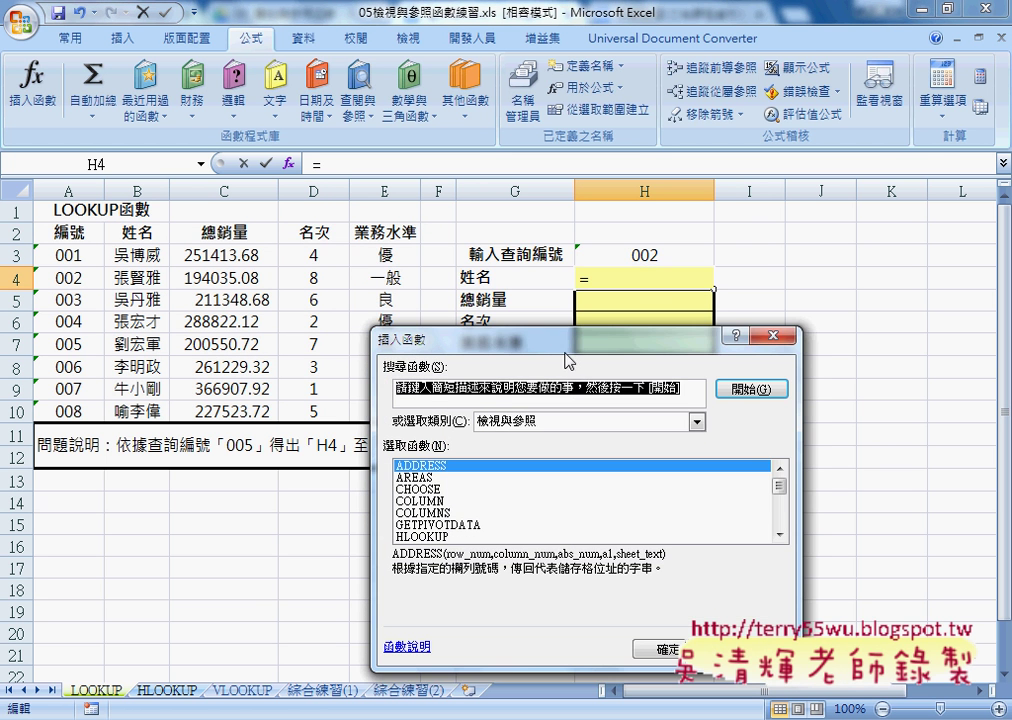
left_click_drag(565, 339, 492, 251)
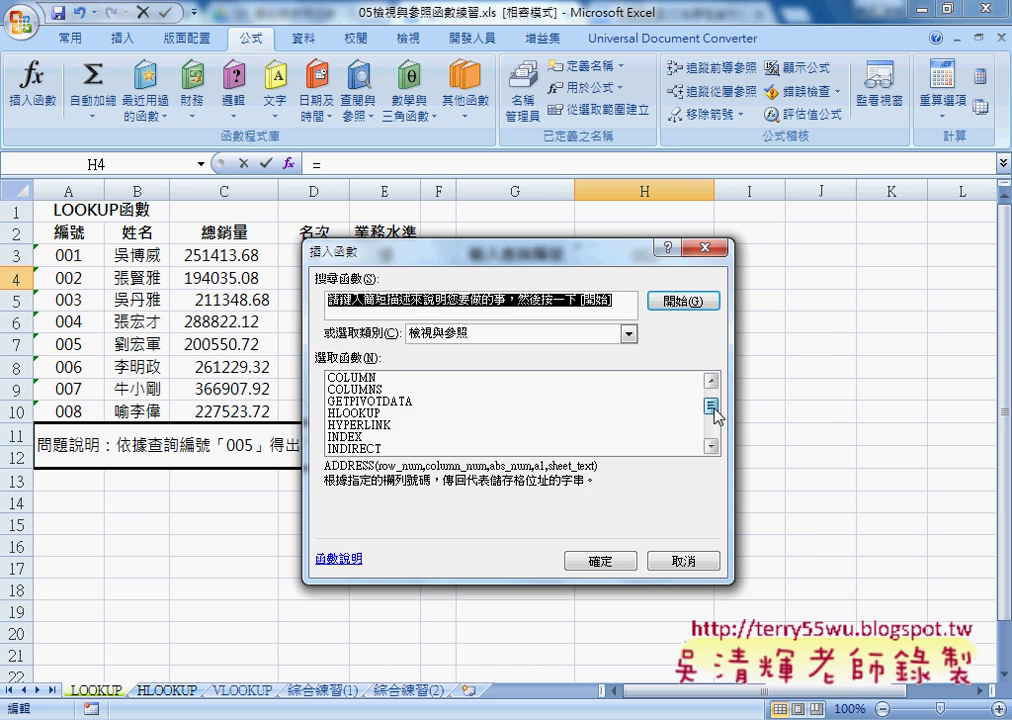
left_click_drag(715, 408, 714, 421)
left_click(380, 424)
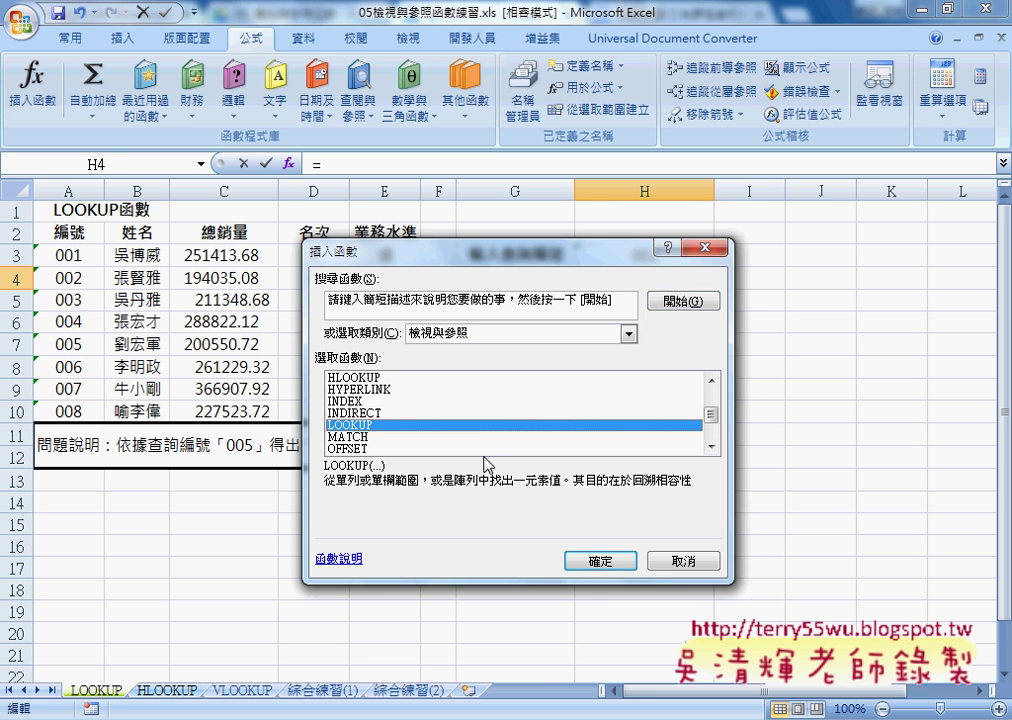
left_click(598, 561)
left_click(527, 460)
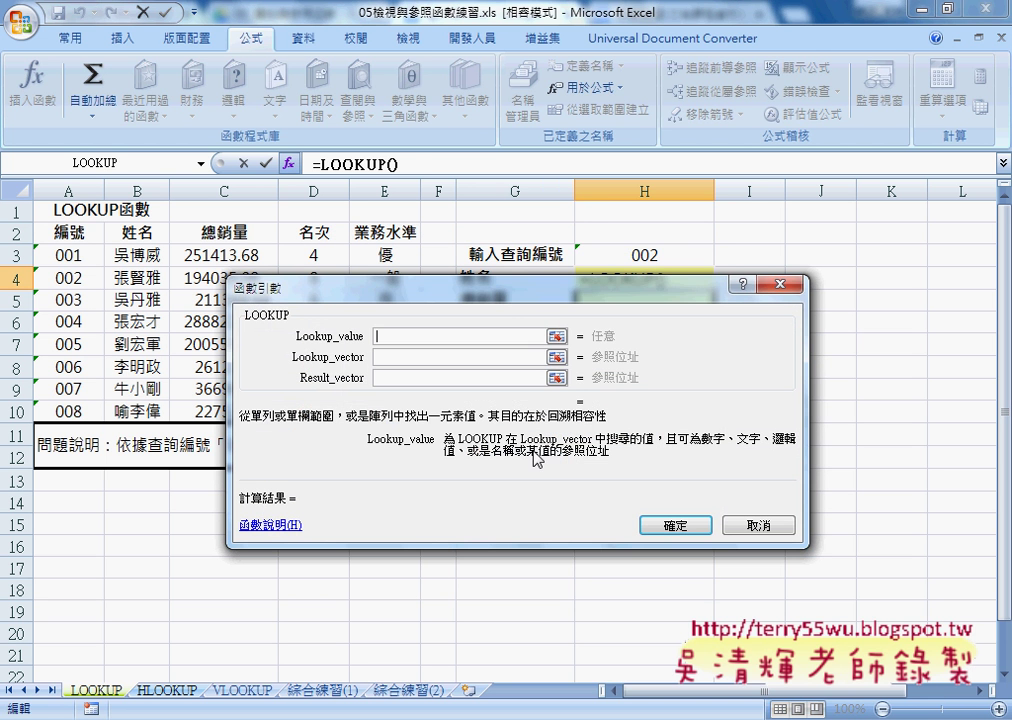
left_click(648, 256)
left_click(429, 359)
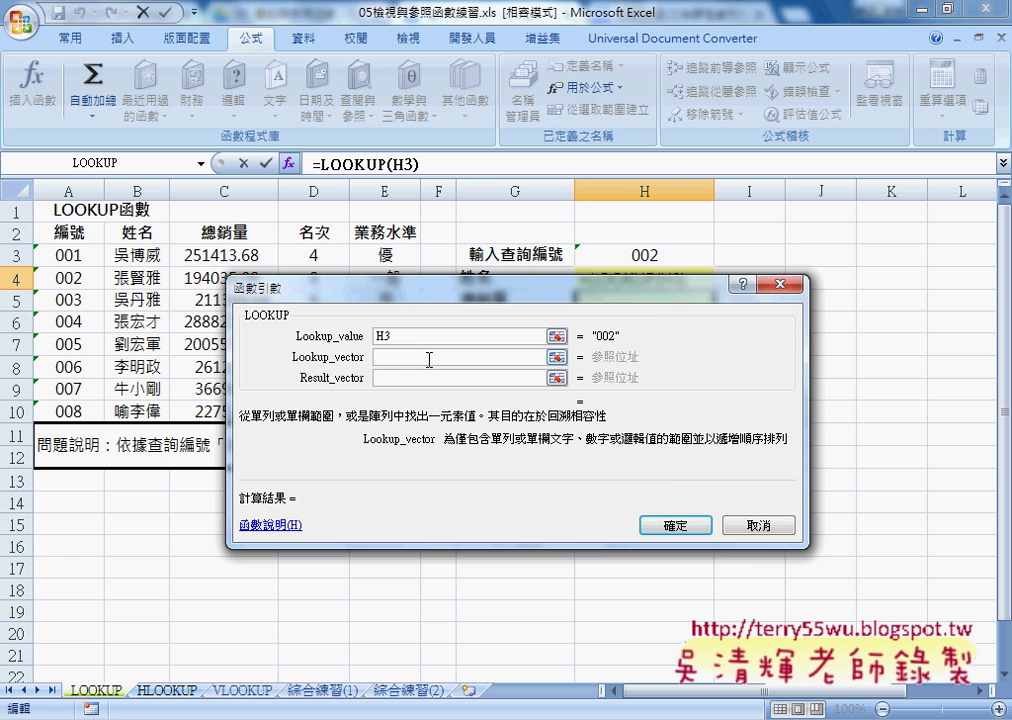
key("F3")
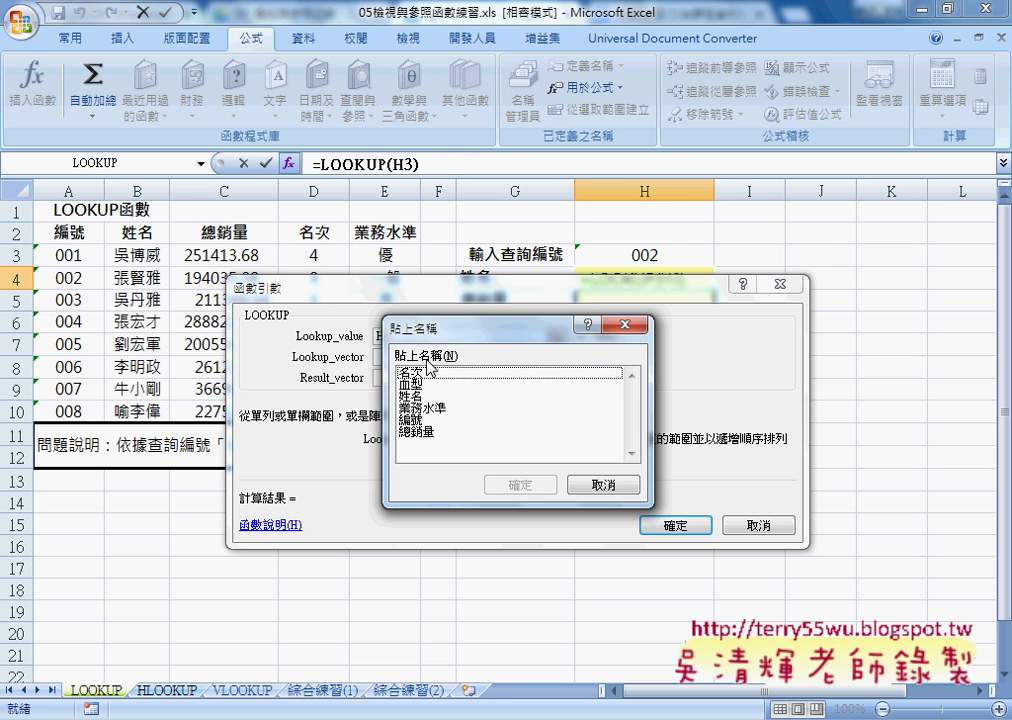
left_click(412, 420)
left_click(522, 485)
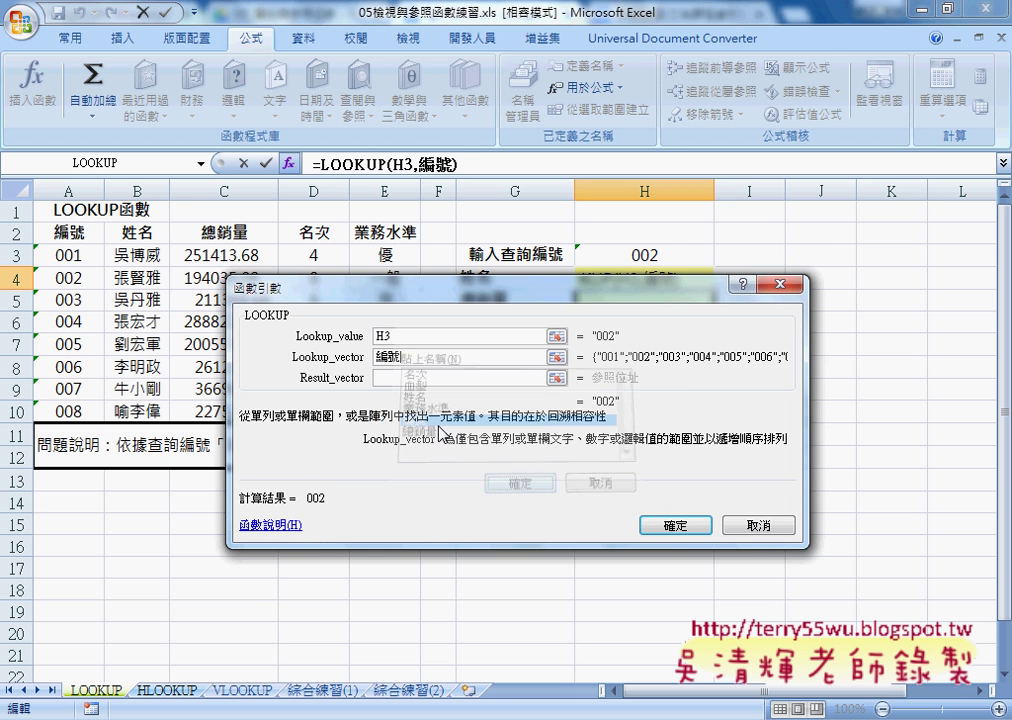
left_click(395, 379)
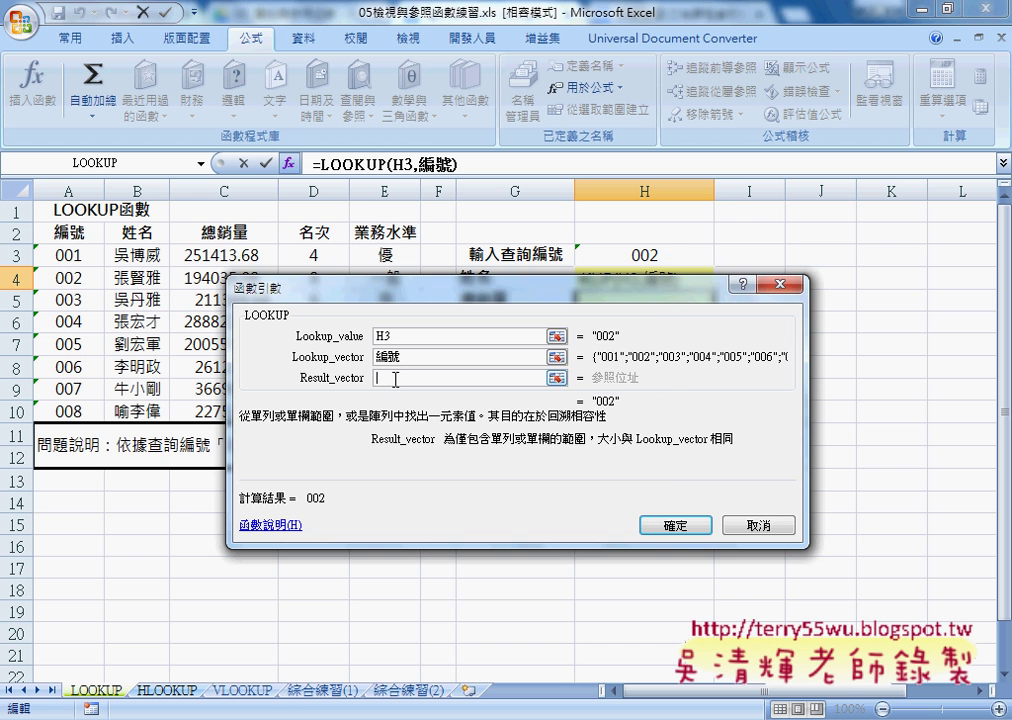
key("F3")
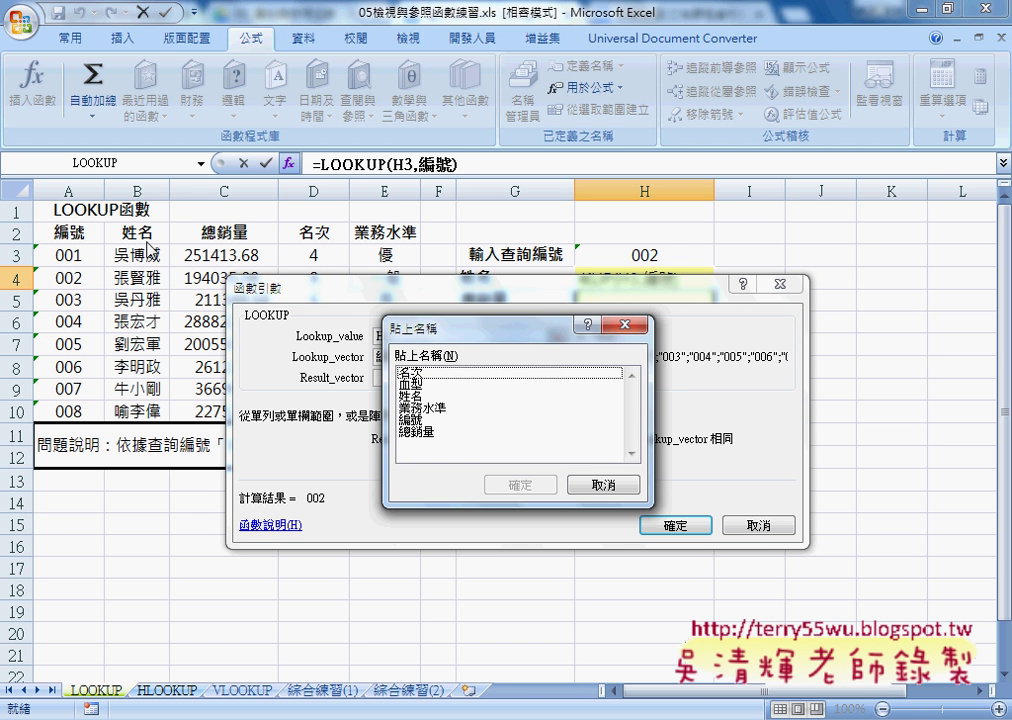
left_click(500, 396)
left_click(520, 485)
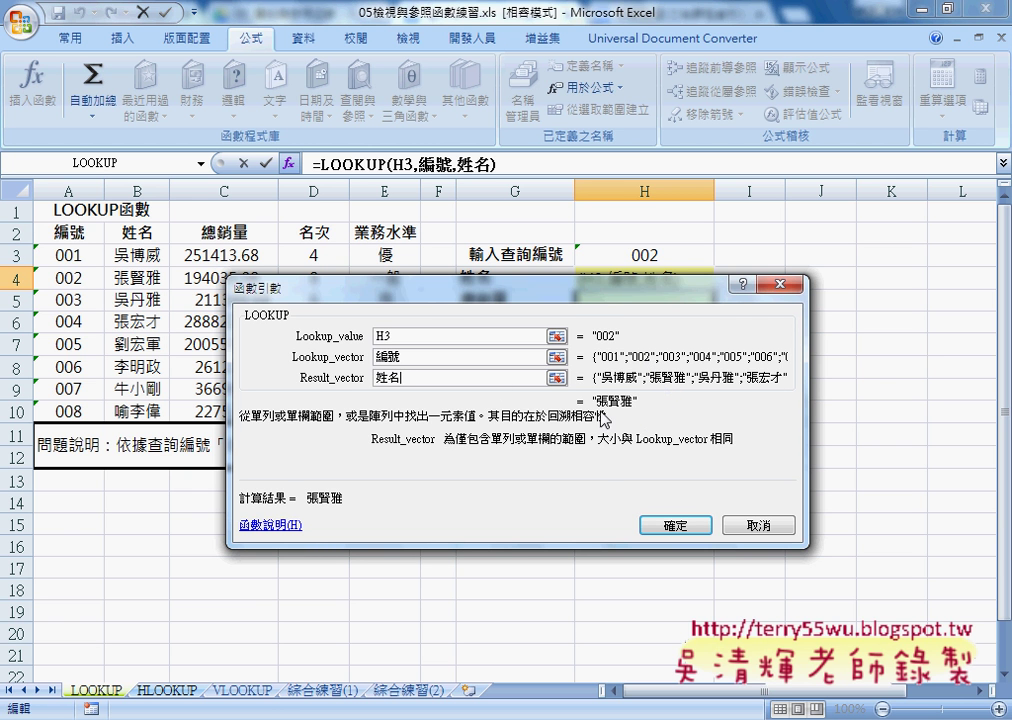
left_click(691, 530)
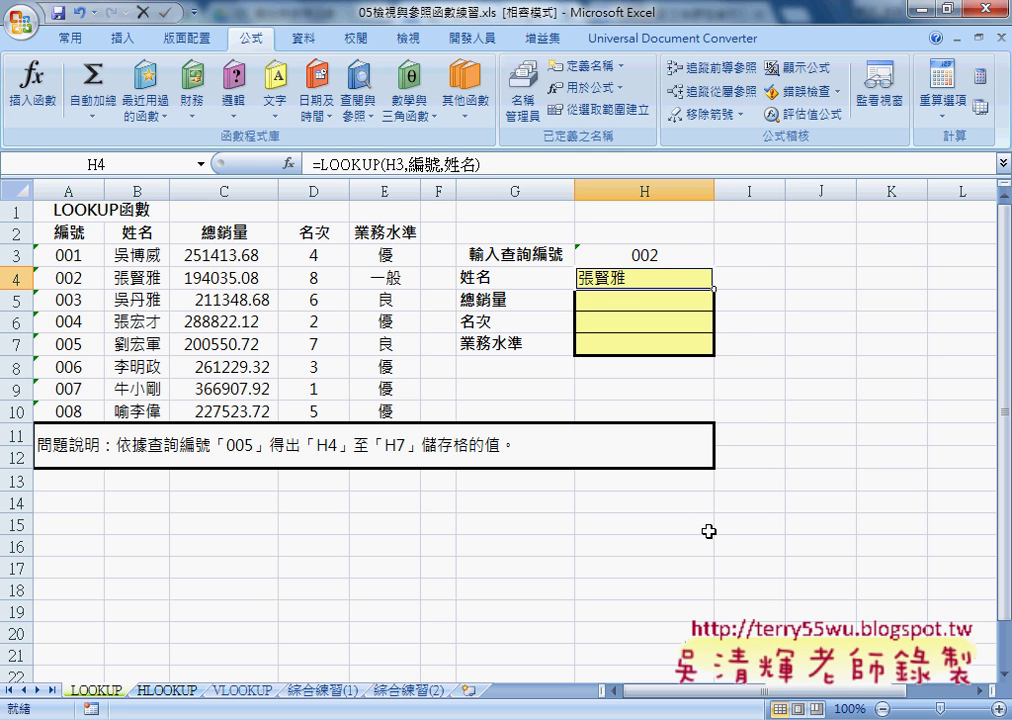
left_click(90, 38)
left_click(349, 106)
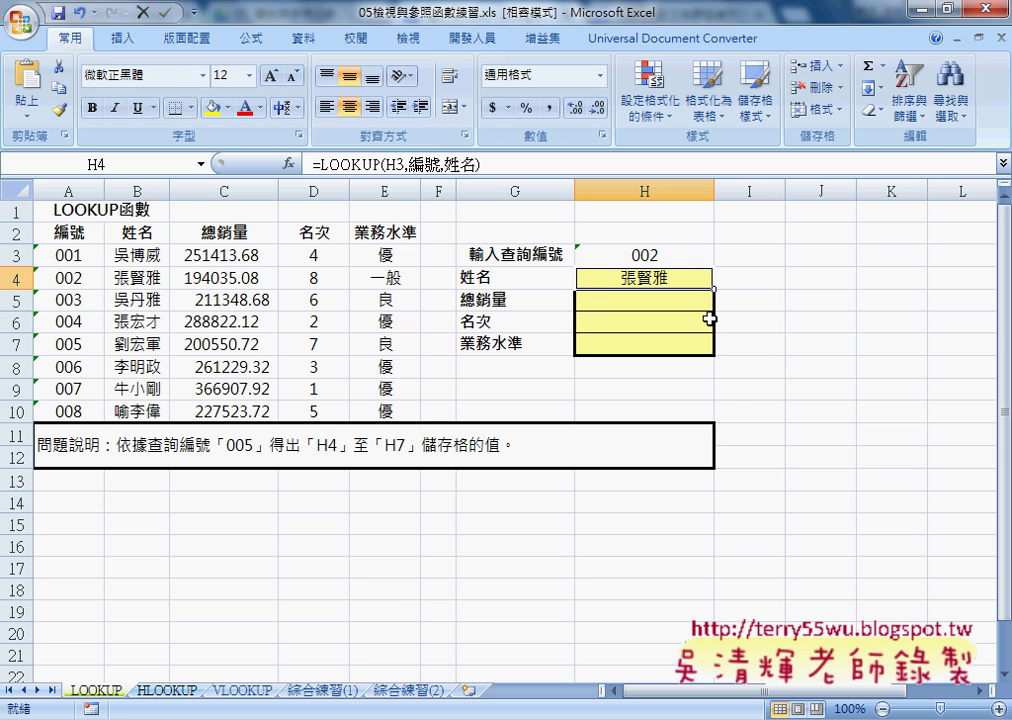
key("Return")
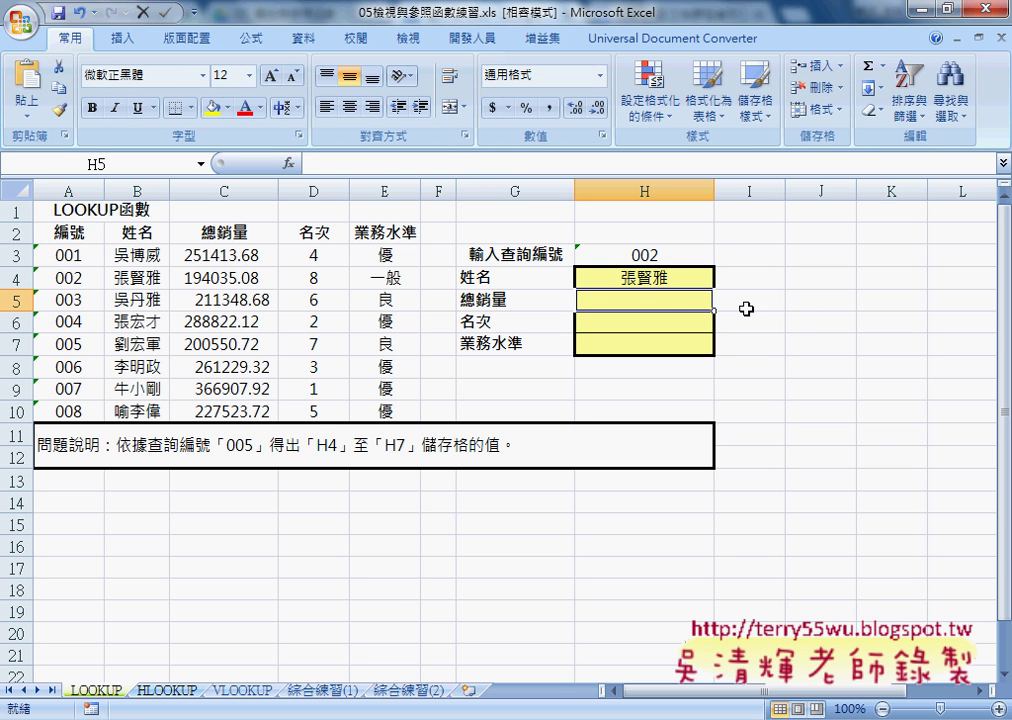
Step: Copy H4's formula text =LOOKUP(H3,編號,姓名) from the formula bar and paste it into H5
left_click(685, 280)
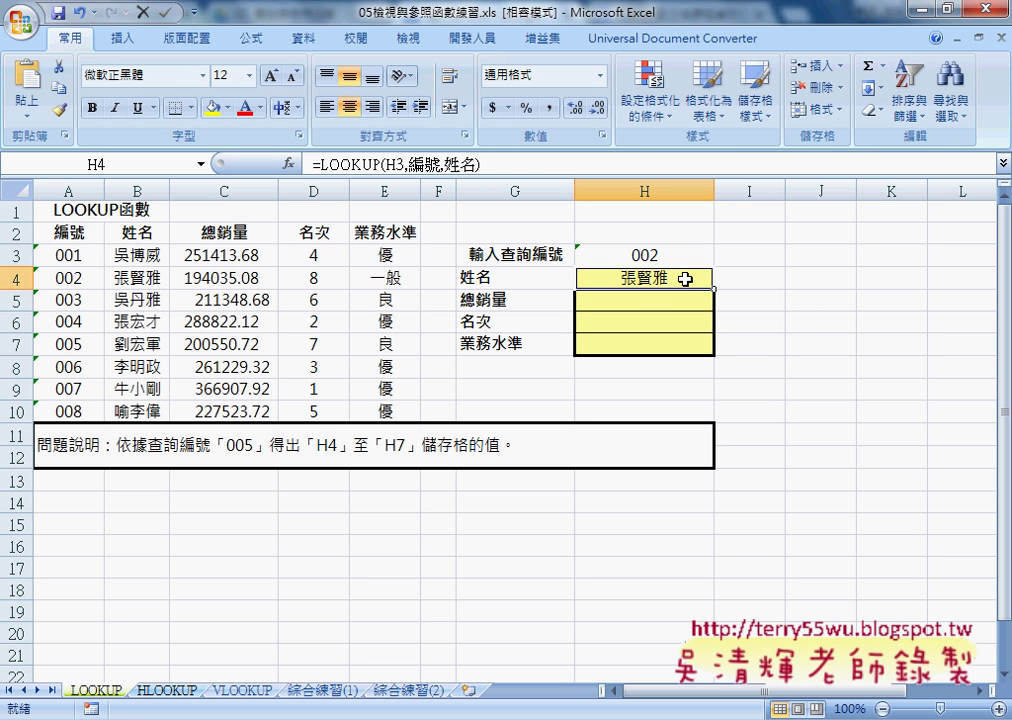
left_click(309, 163)
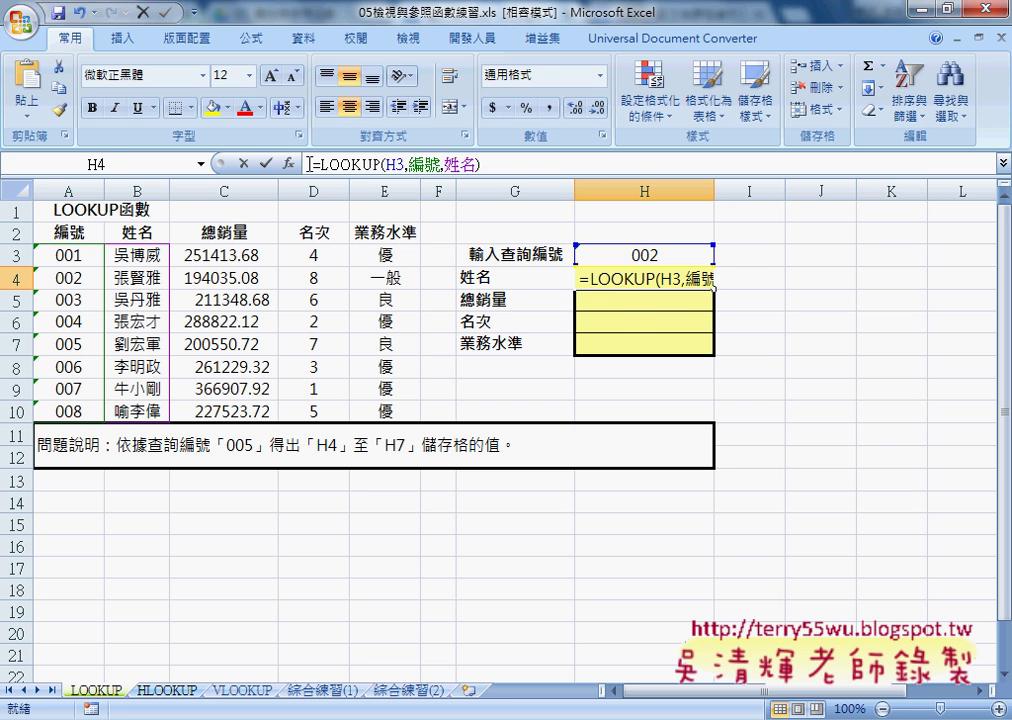
left_click_drag(309, 163, 480, 163)
right_click(462, 167)
left_click(508, 204)
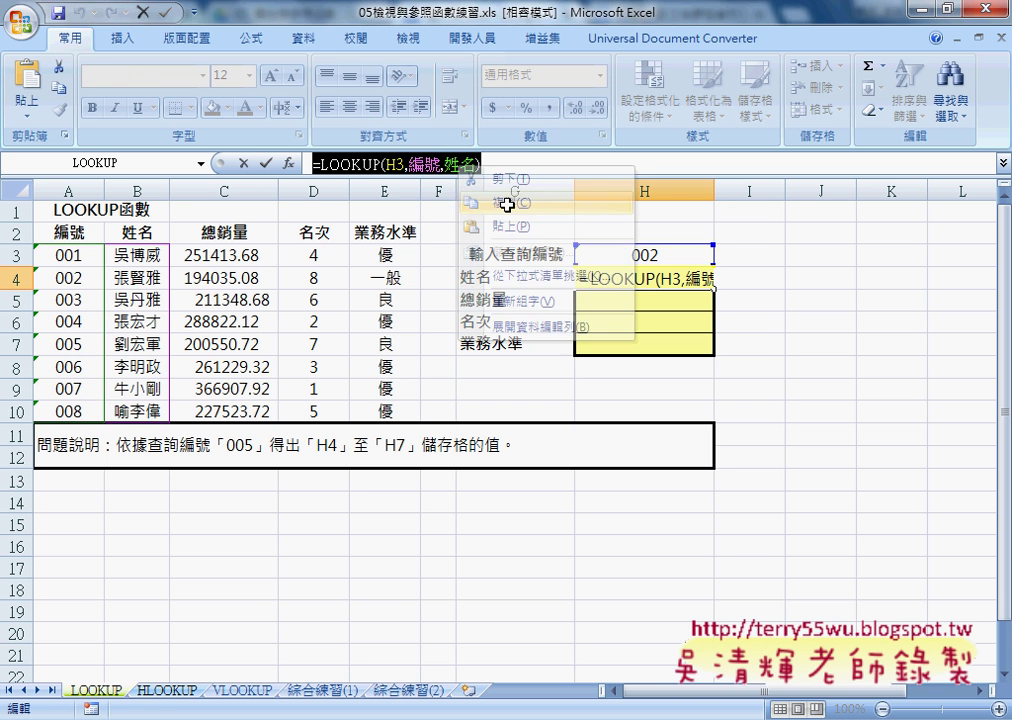
left_click(243, 163)
left_click(625, 298)
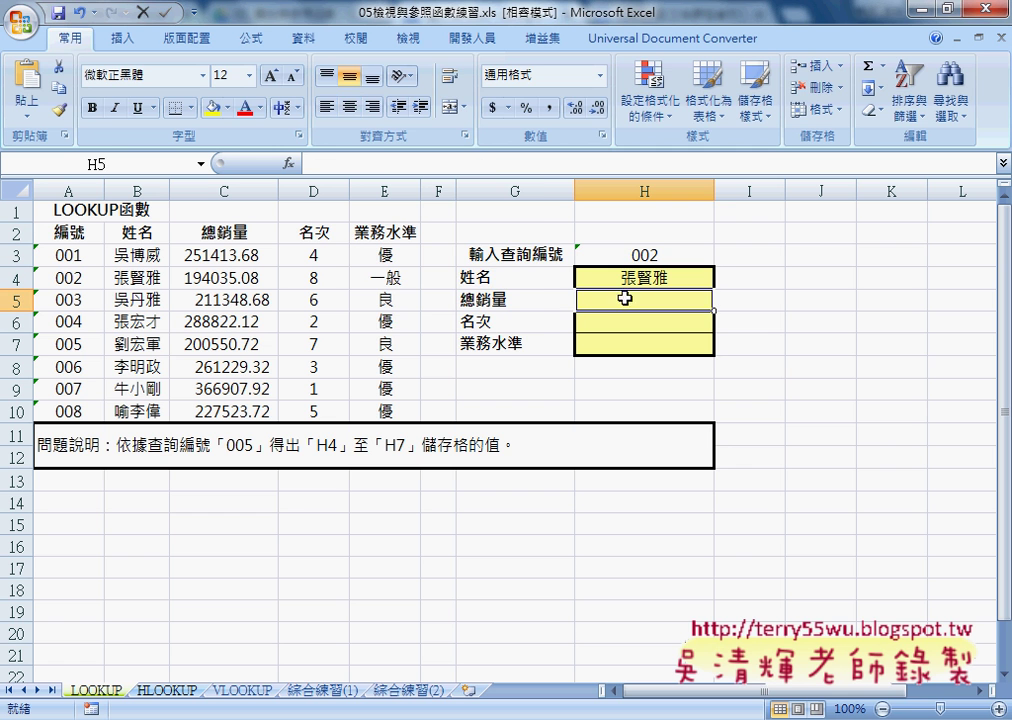
right_click(384, 165)
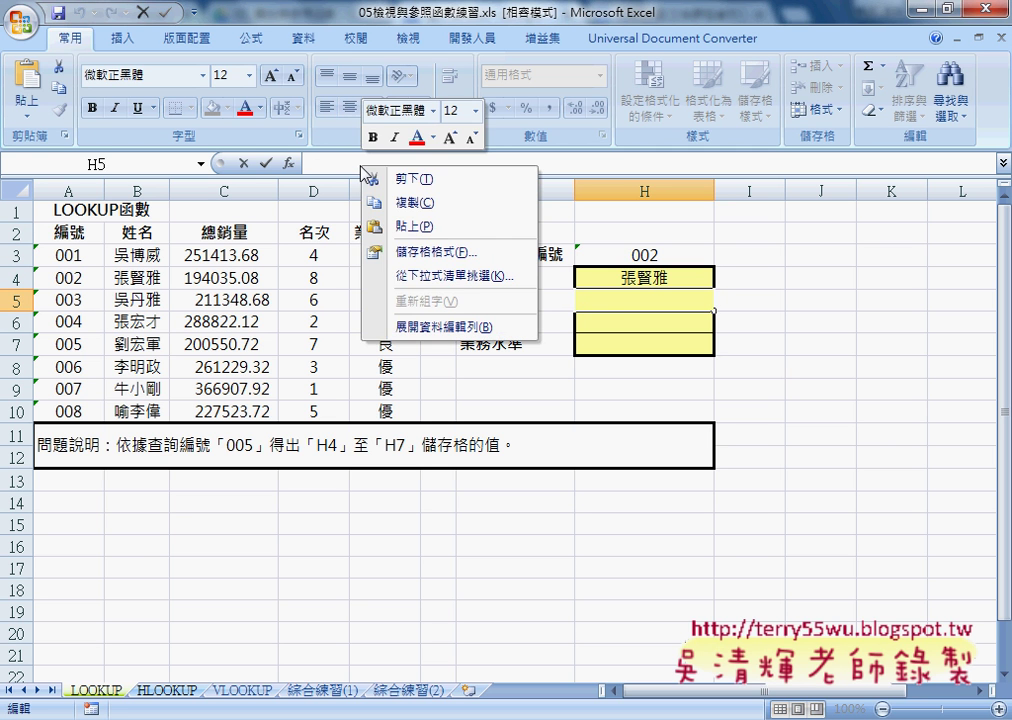
left_click(400, 221)
Step: Replace 姓名 with 總銷量 in H5's formula, showing 194035.08
double_click(461, 163)
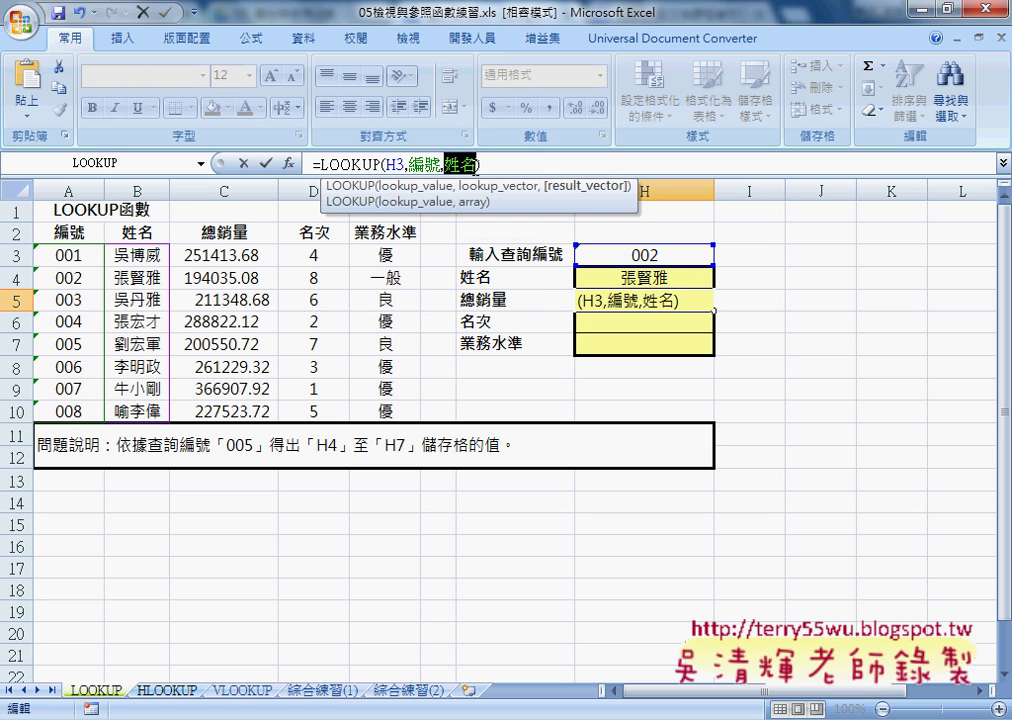
key("Delete")
key("F3")
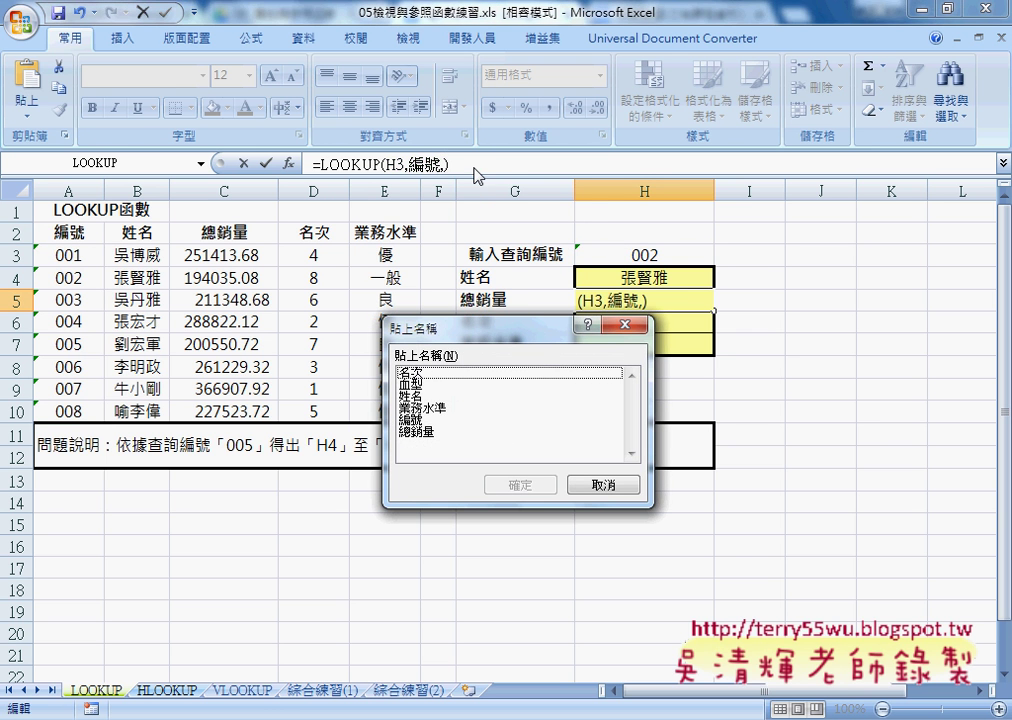
left_click(453, 434)
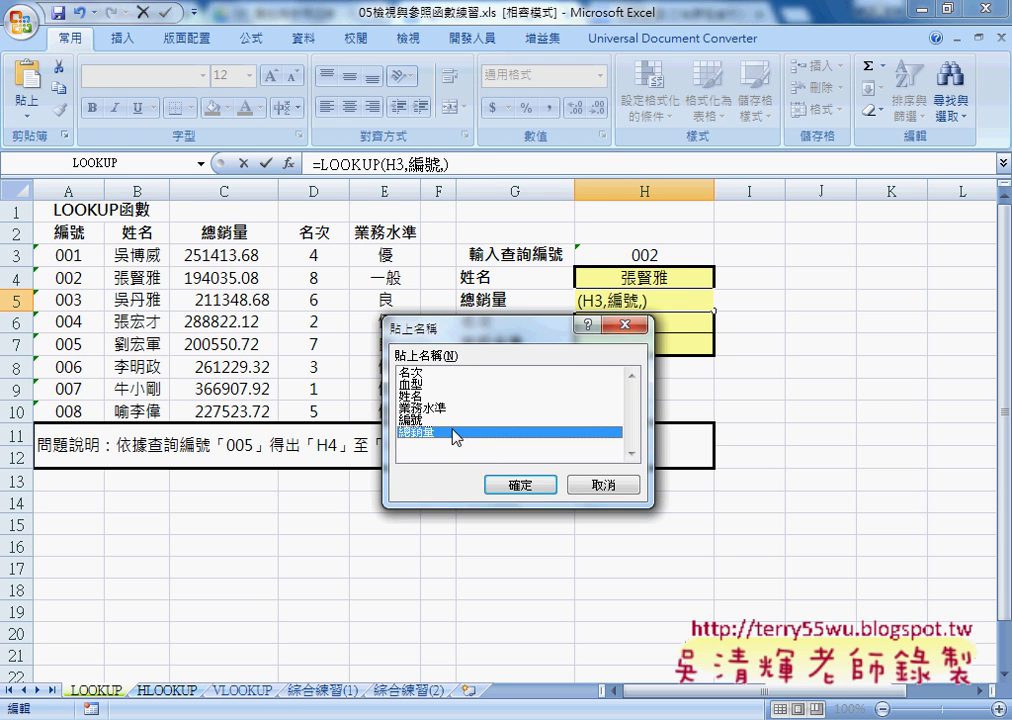
left_click(538, 482)
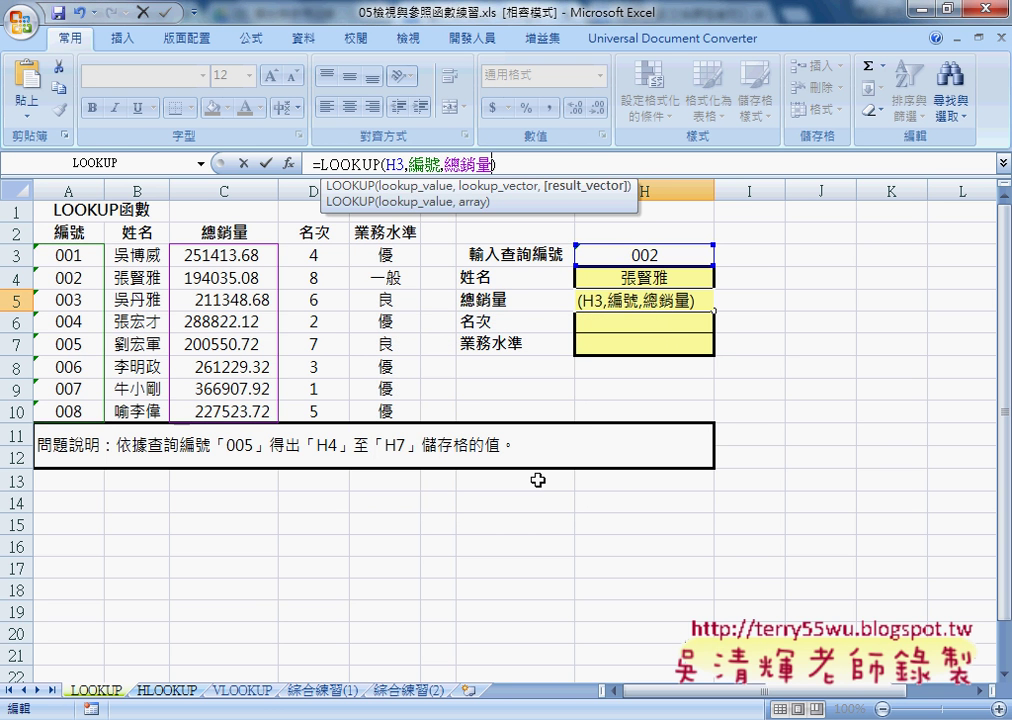
left_click(266, 163)
Step: Paste the LOOKUP formula into H6 with 名次 as the result vector, showing 8
left_click(643, 318)
left_click(425, 163)
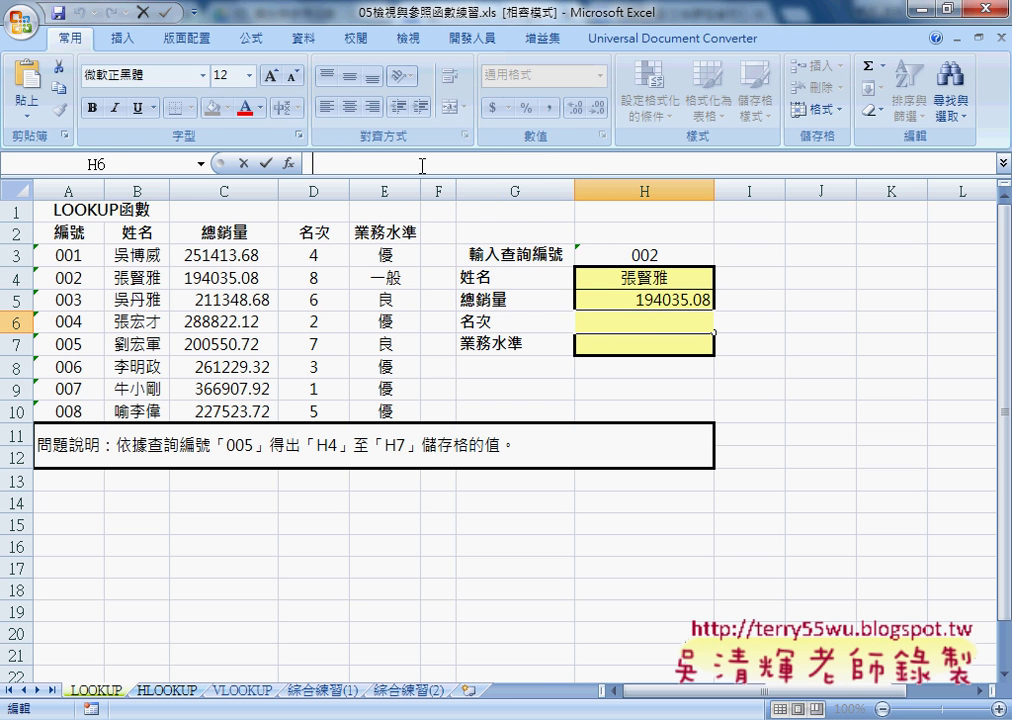
right_click(425, 163)
left_click(470, 226)
double_click(462, 163)
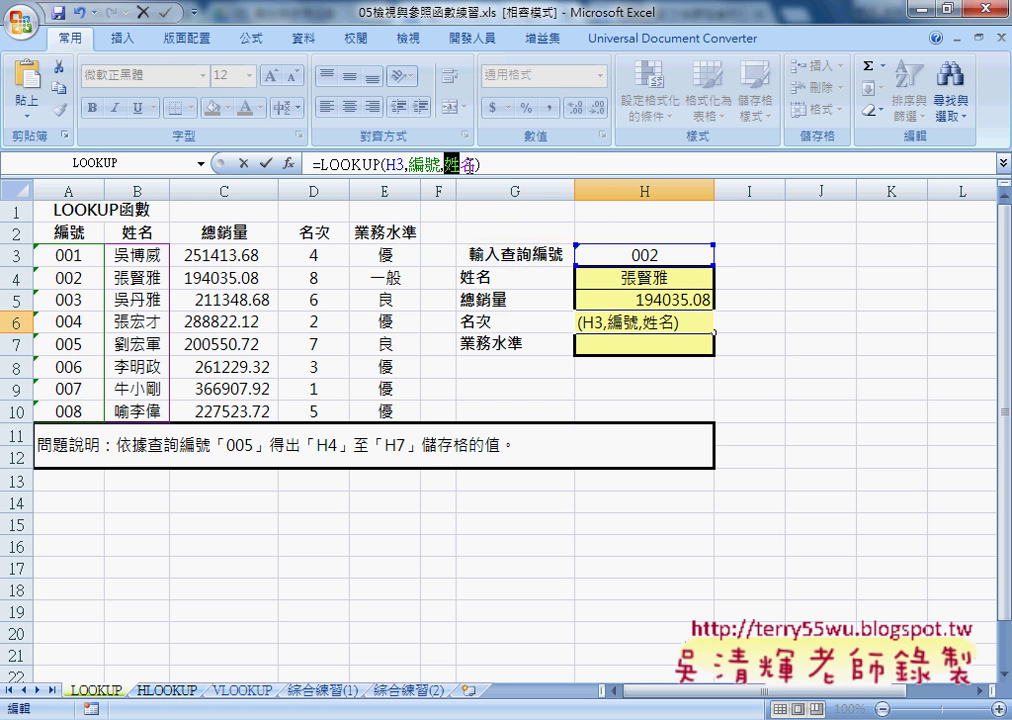
key("Delete")
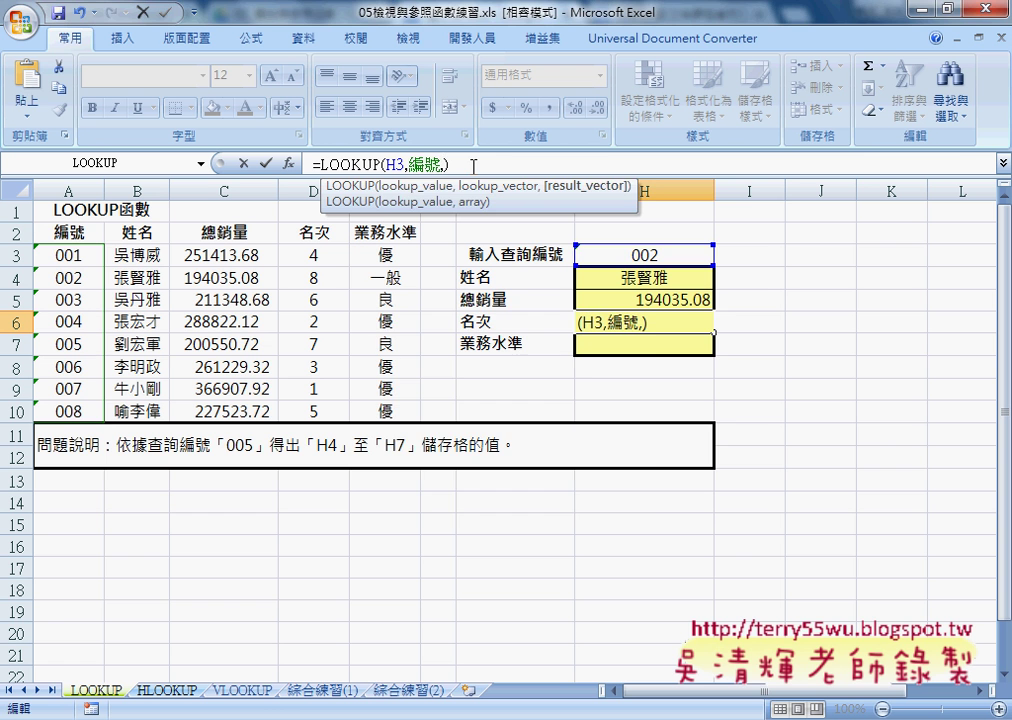
key("F3")
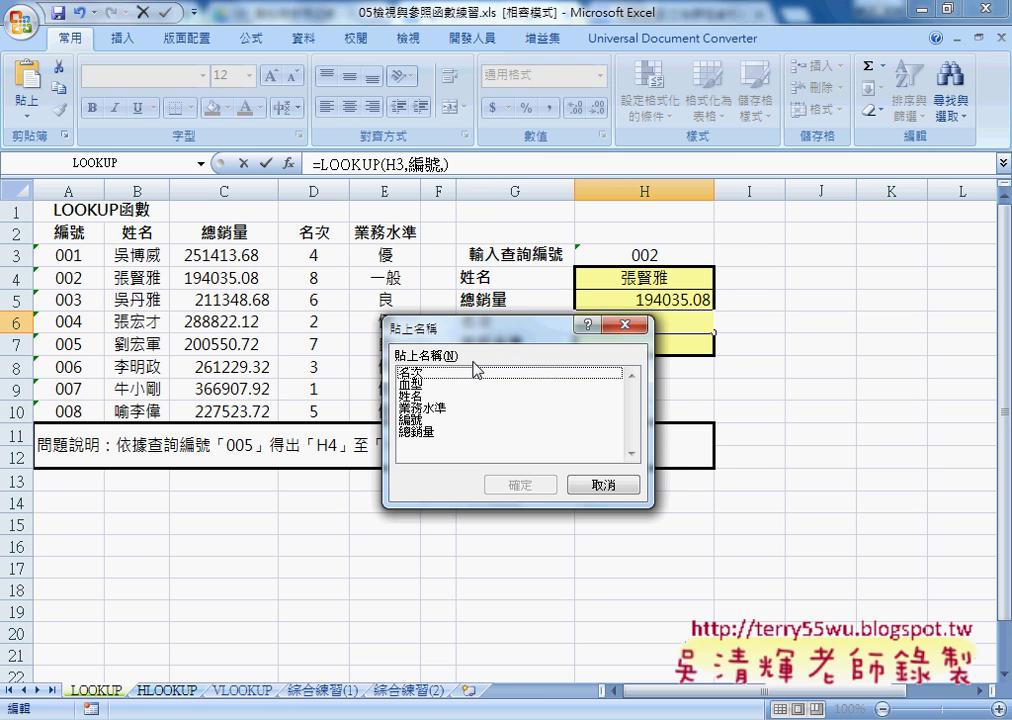
double_click(411, 373)
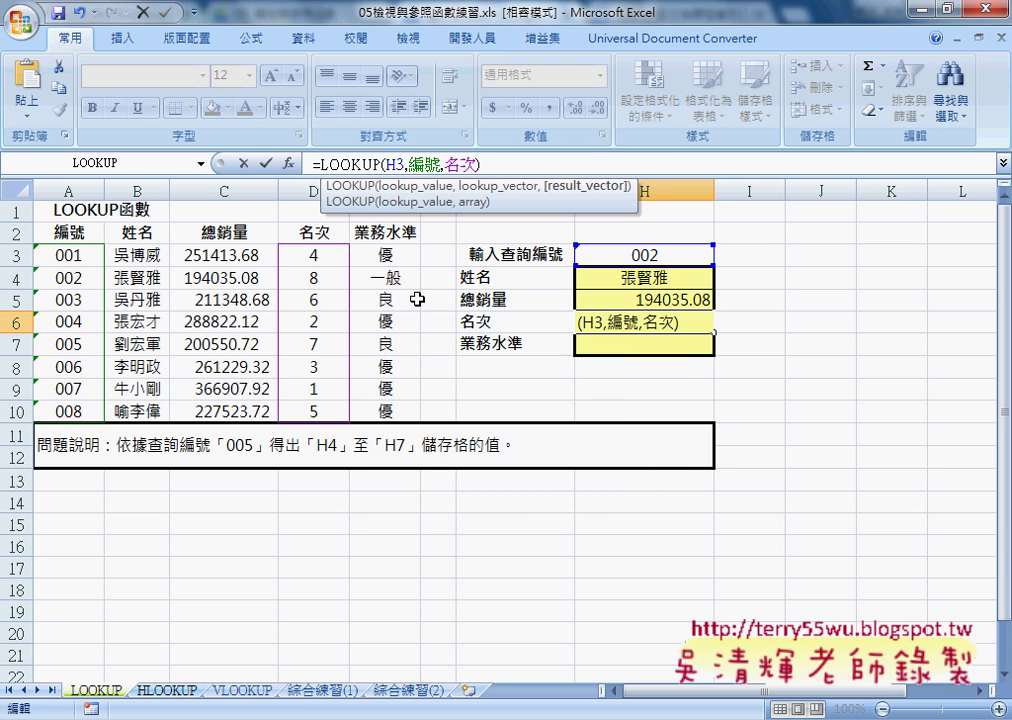
left_click(265, 163)
Step: Paste the LOOKUP formula into H7 with 業務水準 as result, showing 一般, and select H4:H7
left_click(588, 341)
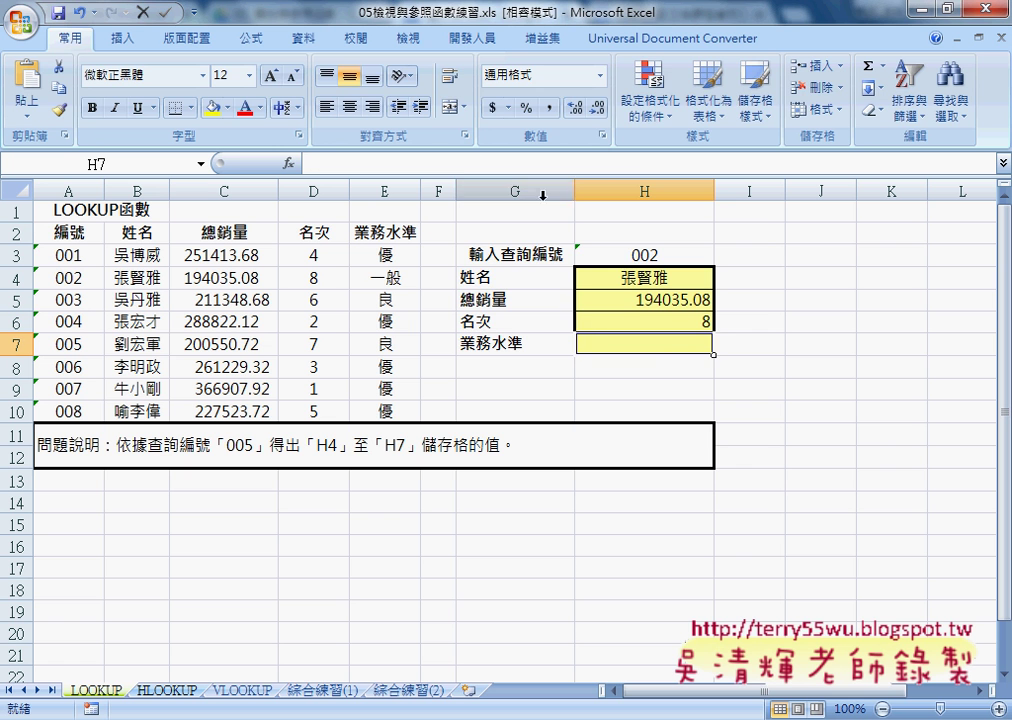
right_click(462, 165)
left_click(510, 228)
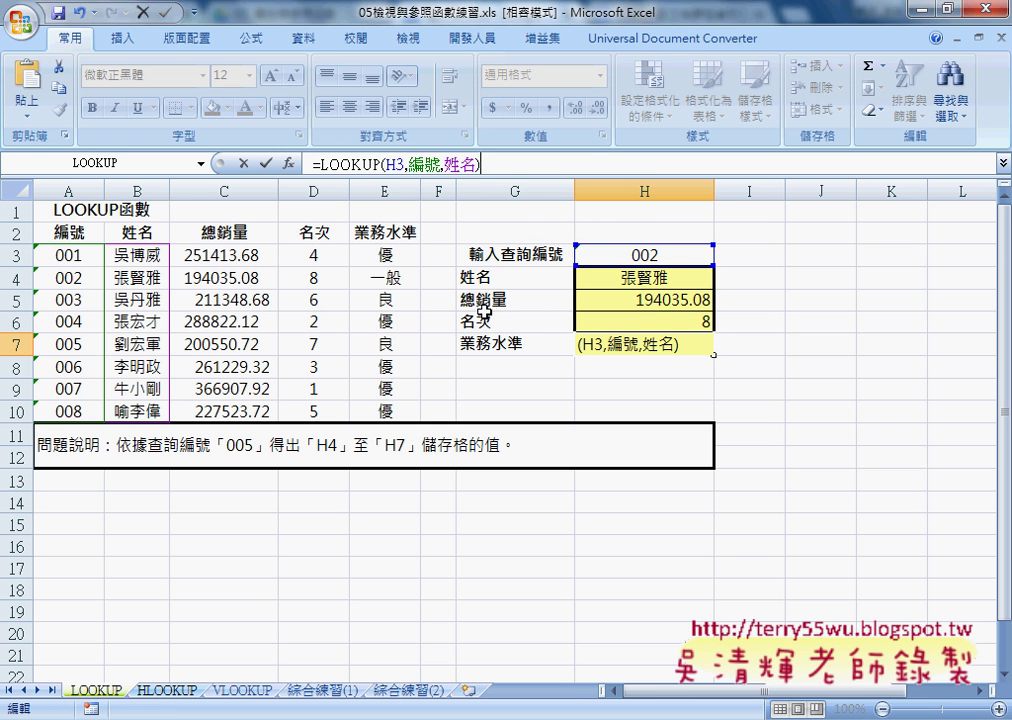
left_click_drag(444, 163, 476, 163)
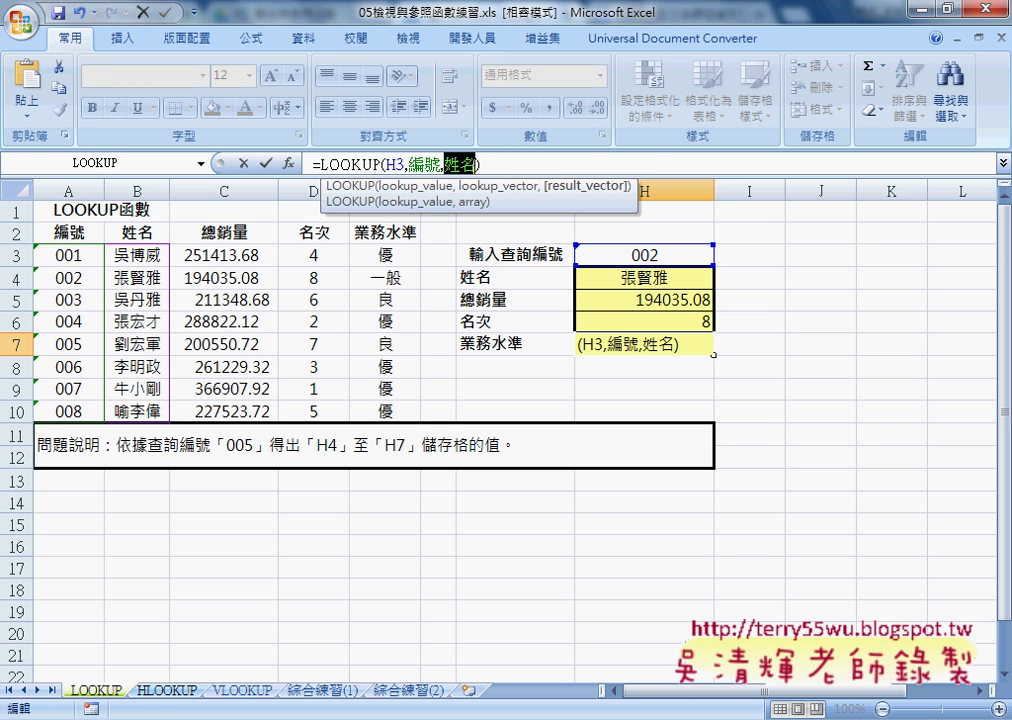
key("Delete")
key("F3")
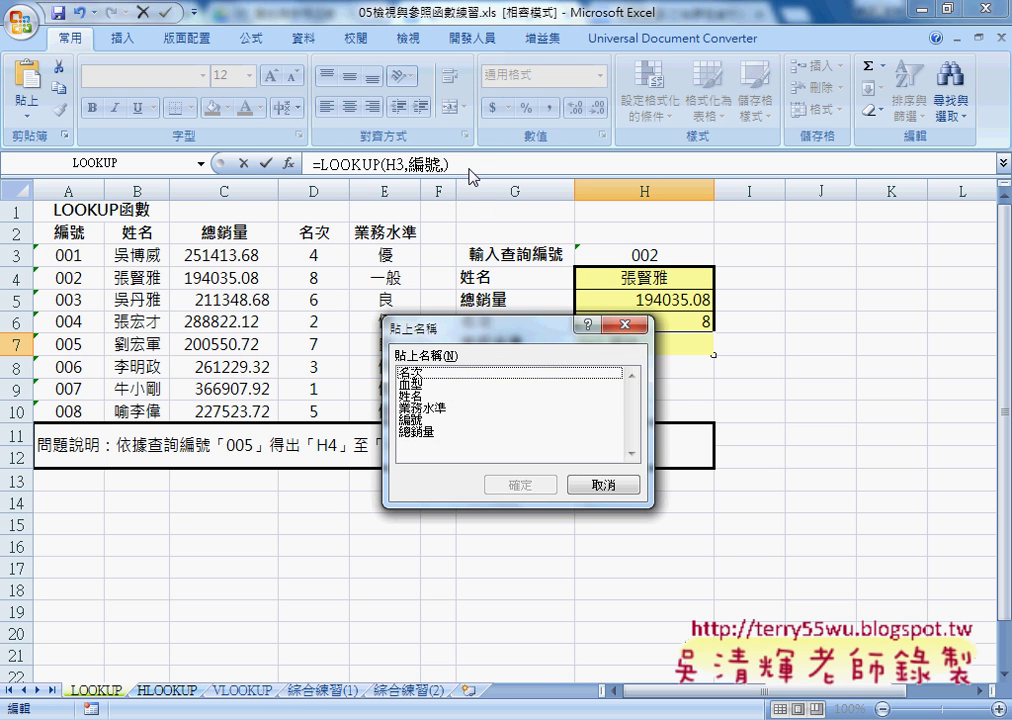
double_click(440, 408)
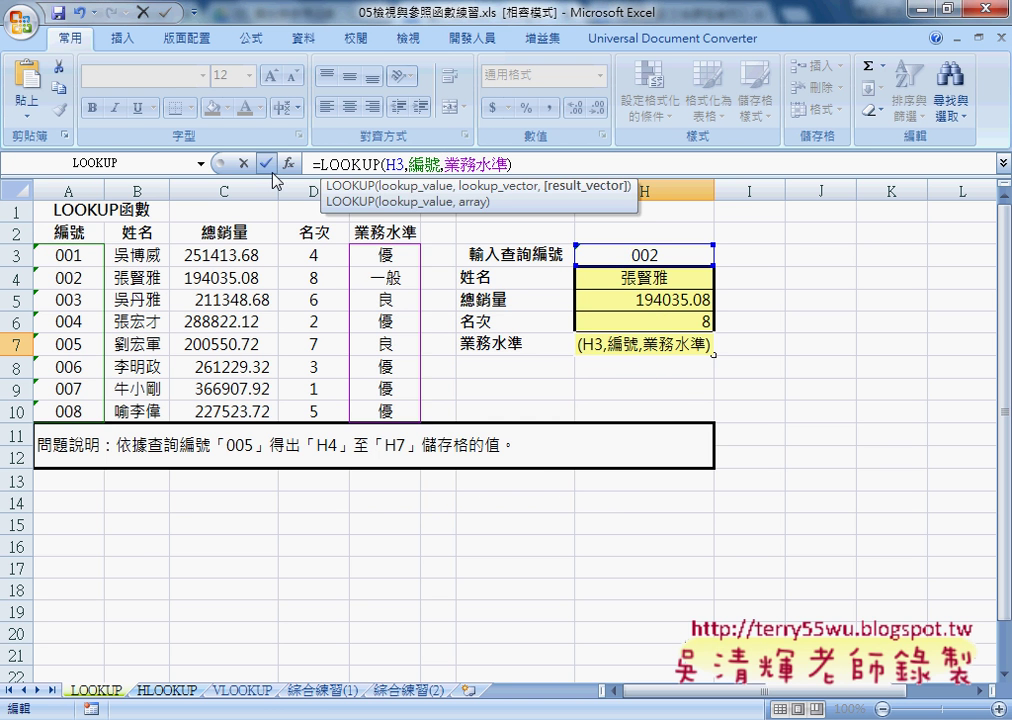
left_click(268, 164)
left_click_drag(662, 281, 660, 344)
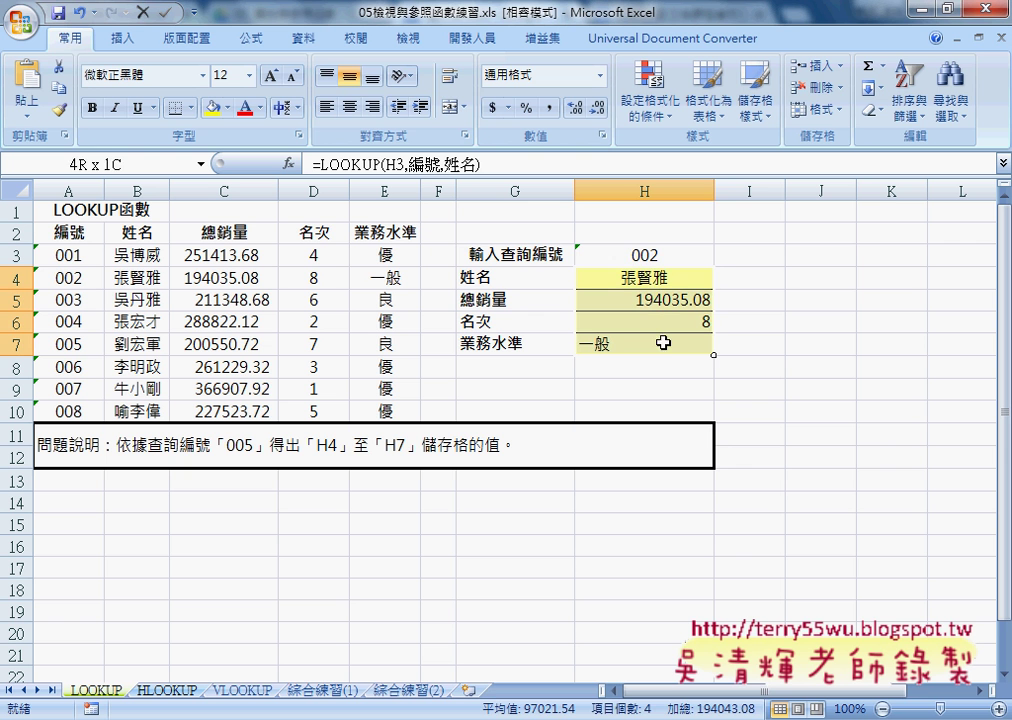
Step: Centre-align H4:H7, then test H3's dropdown with IDs 001, 002, 004, ending on 005
left_click(349, 107)
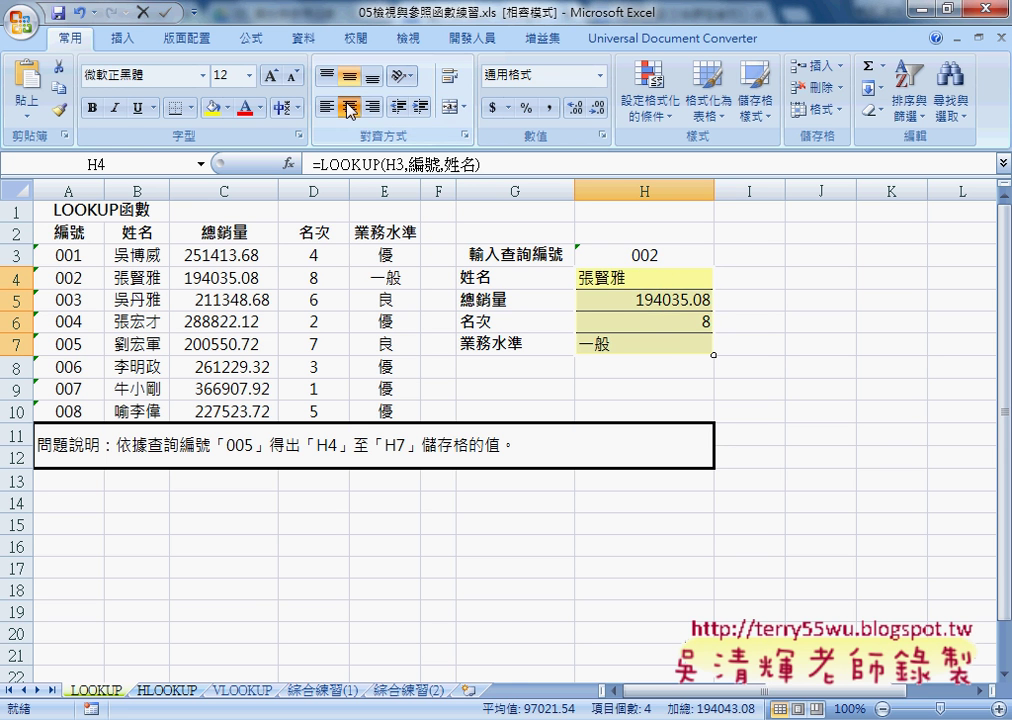
left_click(349, 107)
left_click(680, 256)
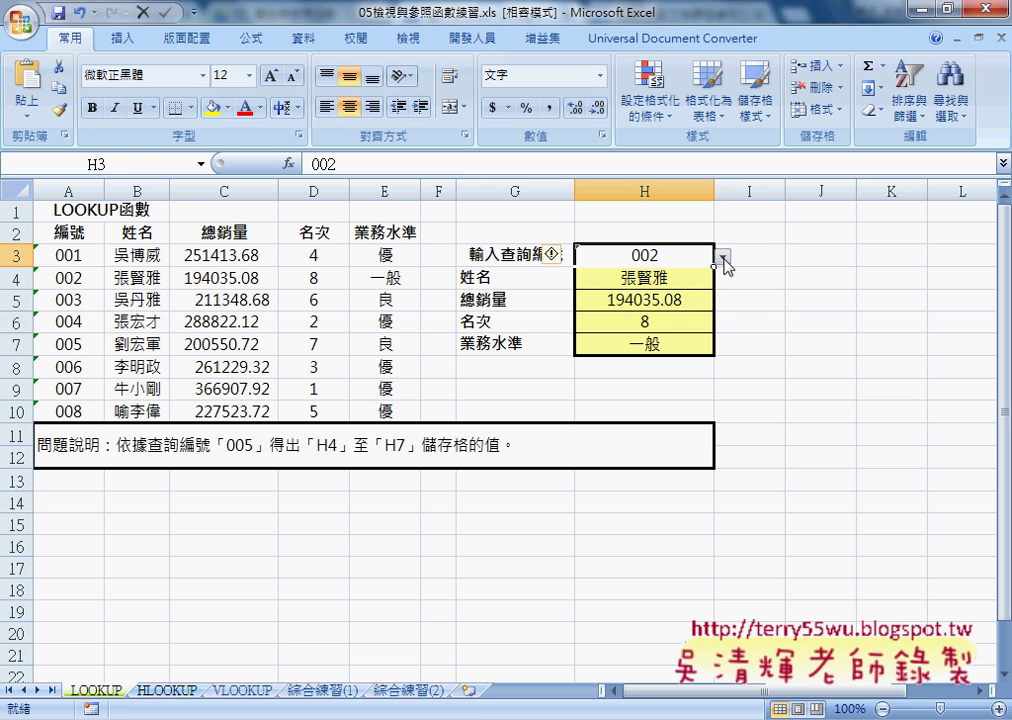
left_click(724, 258)
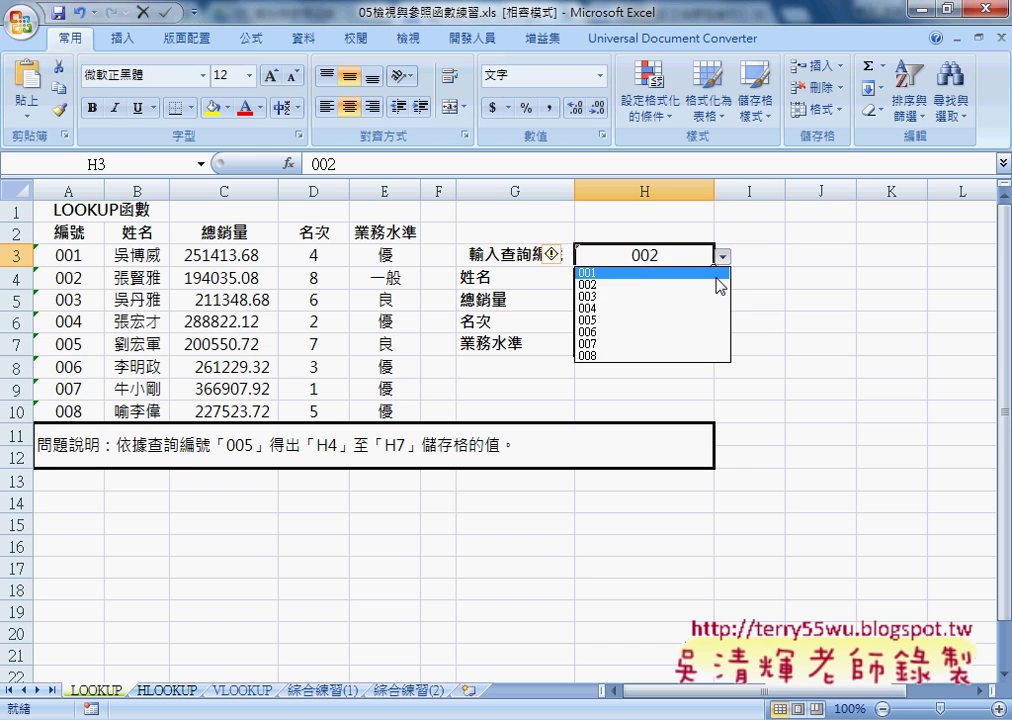
left_click(716, 274)
left_click(720, 256)
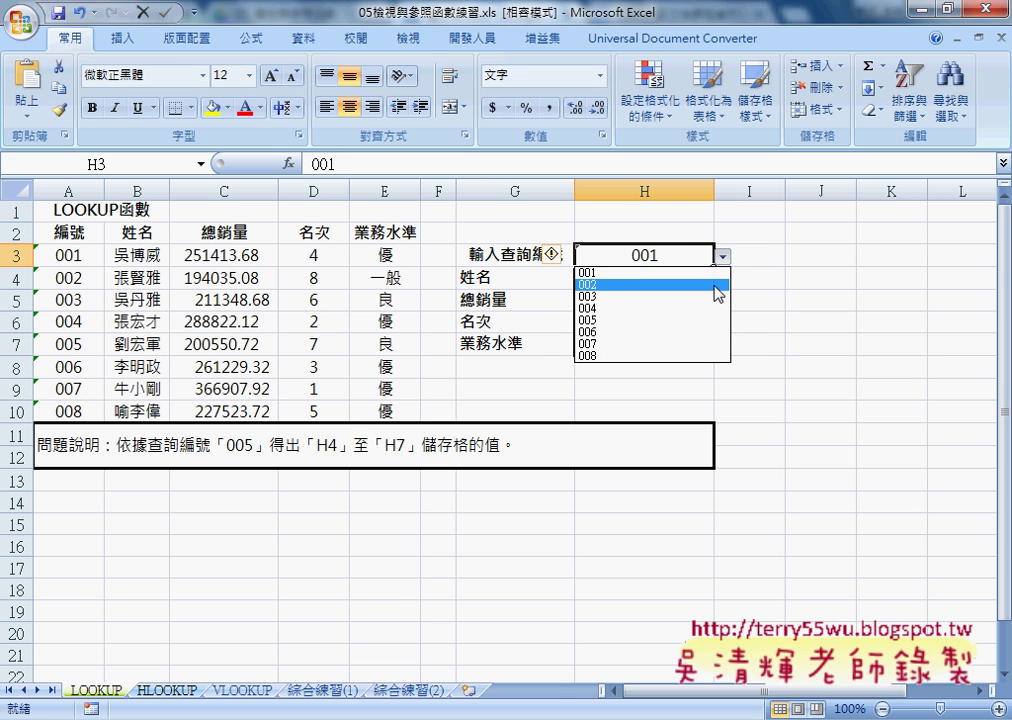
left_click(722, 285)
left_click(721, 256)
left_click(718, 310)
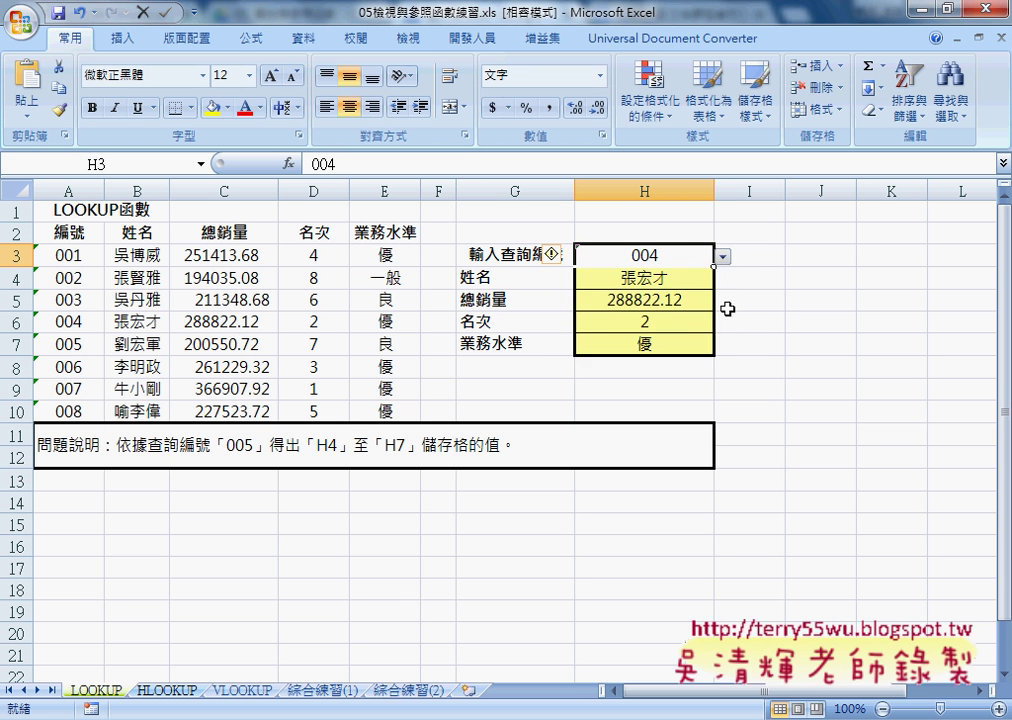
left_click(725, 260)
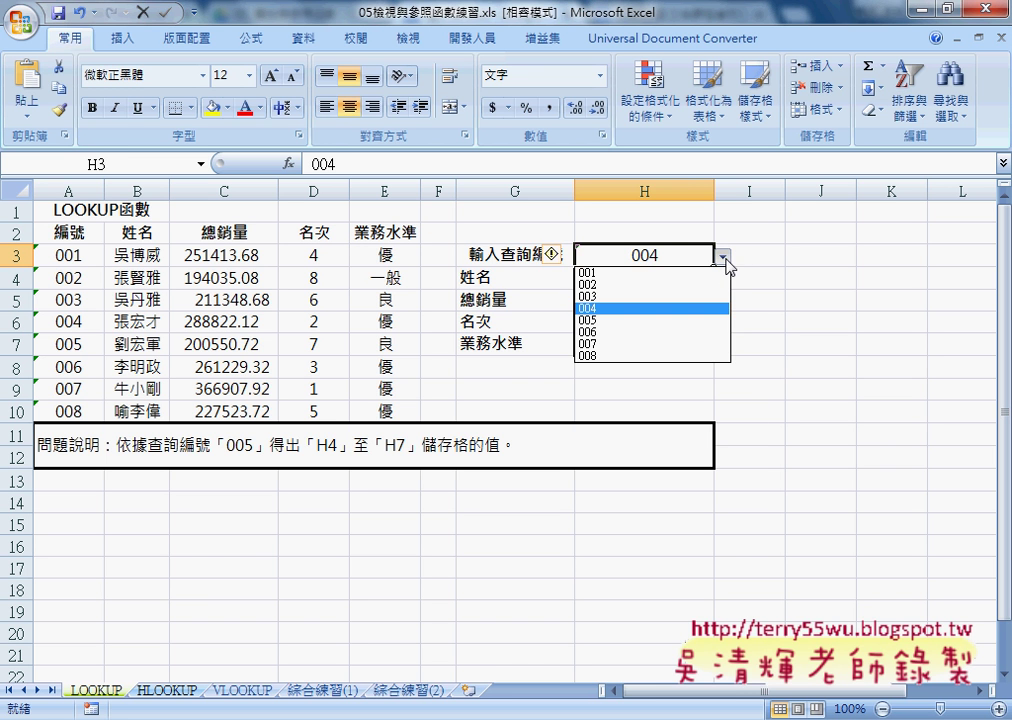
left_click(714, 320)
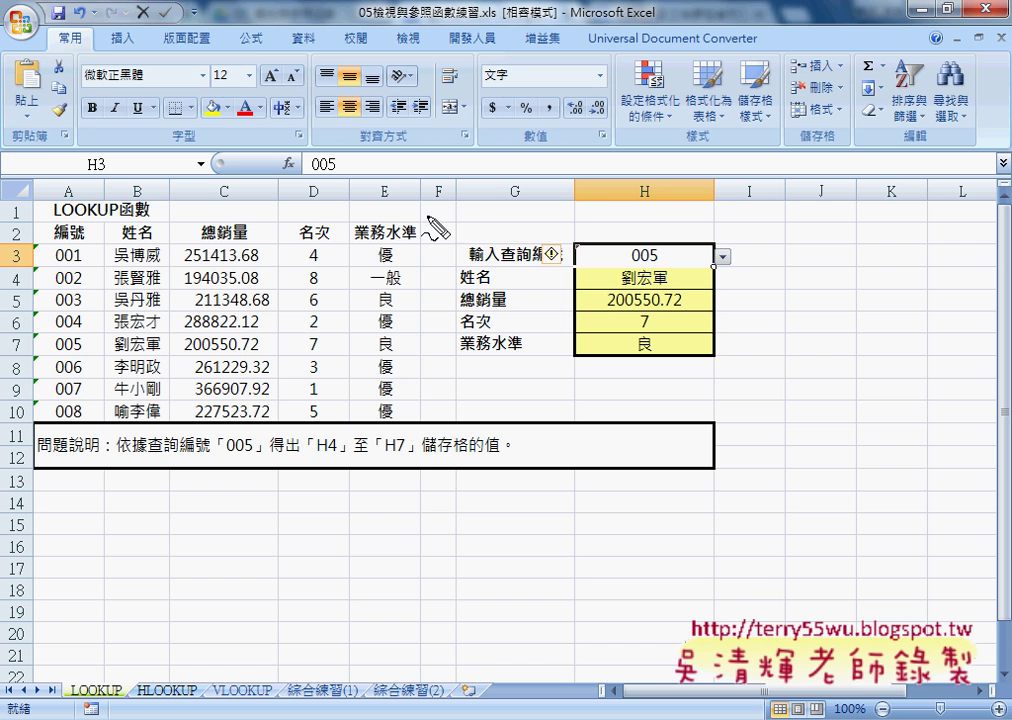
left_click_drag(435, 186, 432, 446)
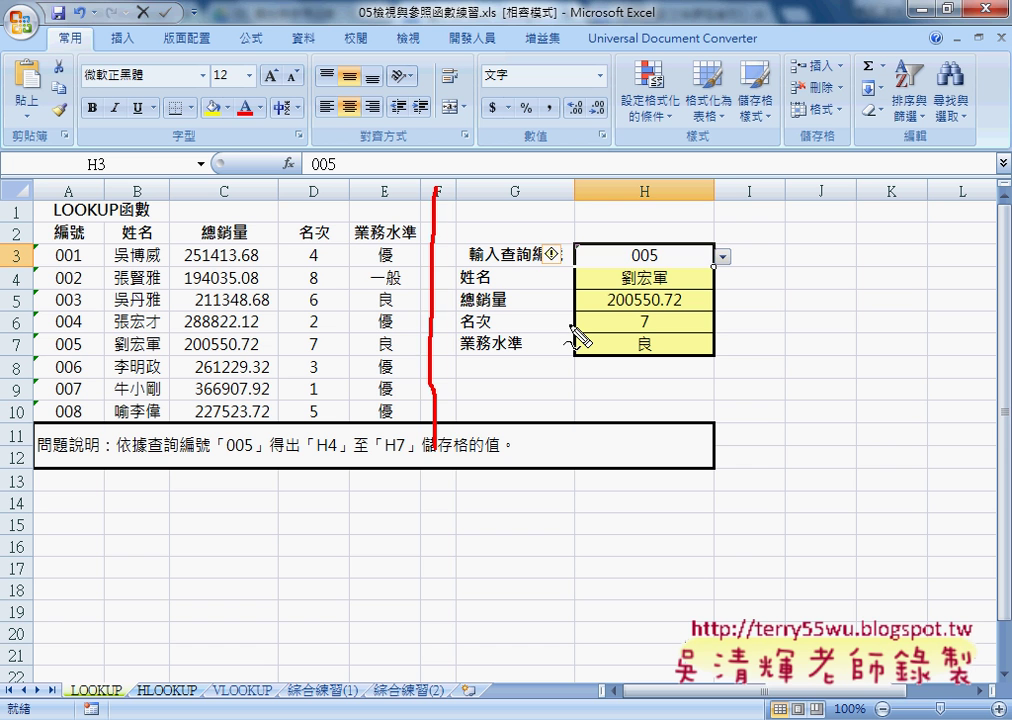
key("Escape")
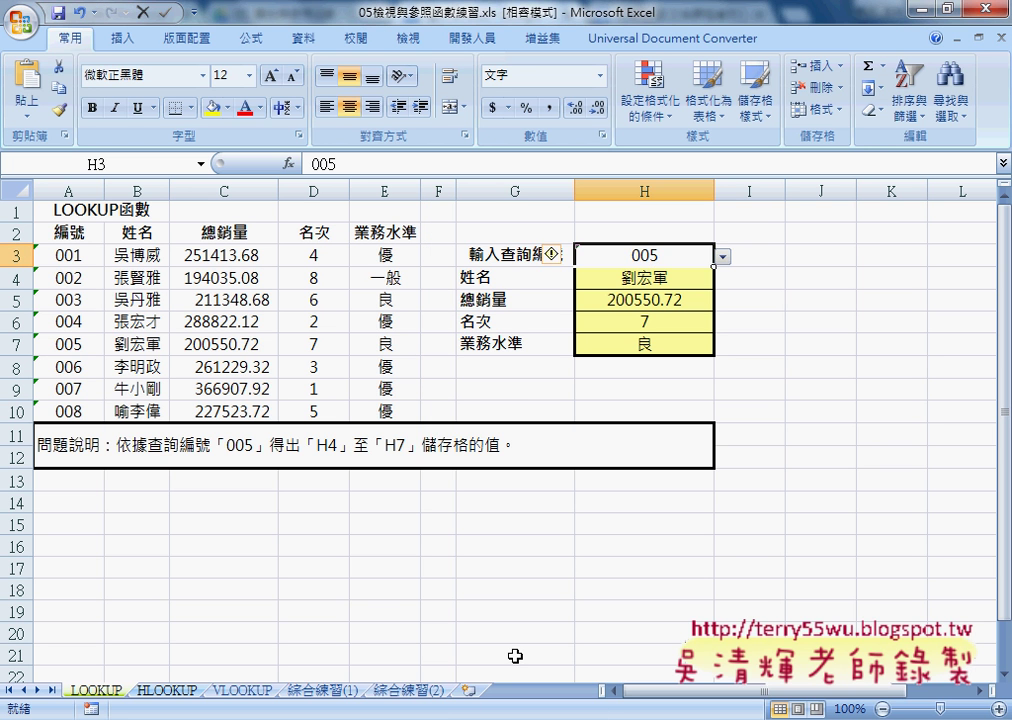
Step: Add a new worksheet named 查詢介面, then return to the LOOKUP sheet
left_click(467, 690)
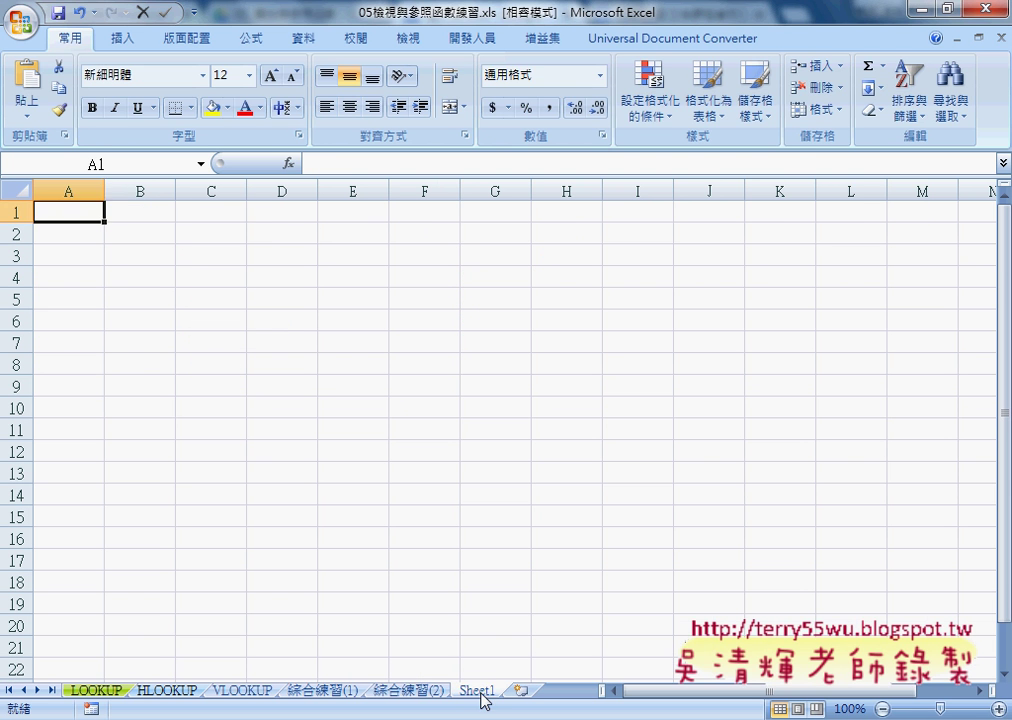
double_click(495, 690)
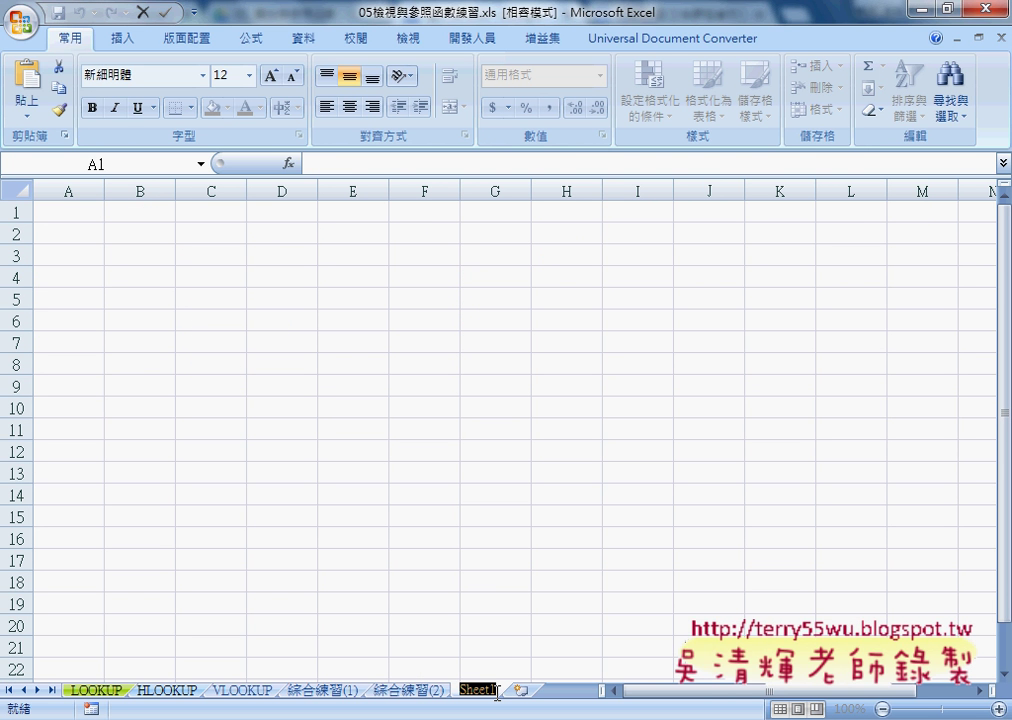
type("查")
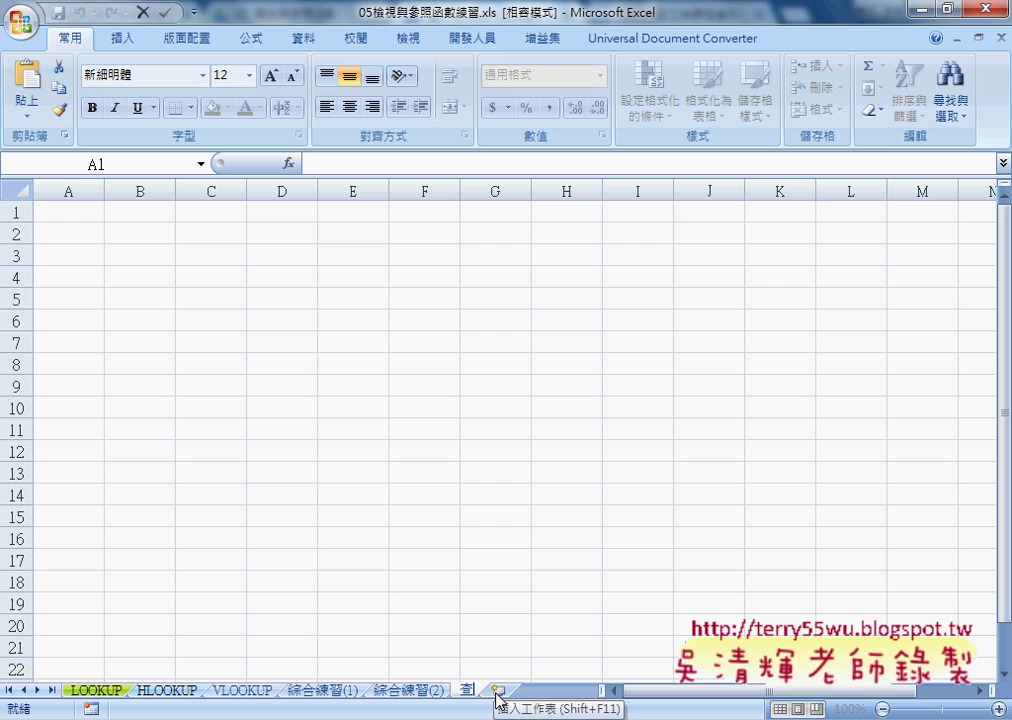
type("詢介")
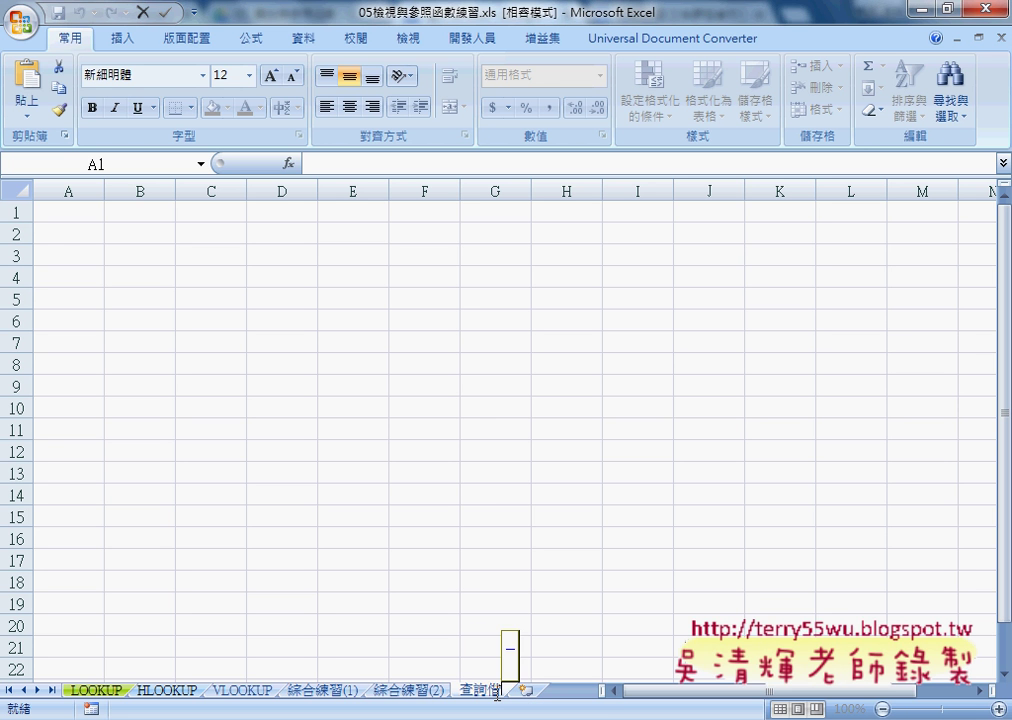
type("面")
key("Return")
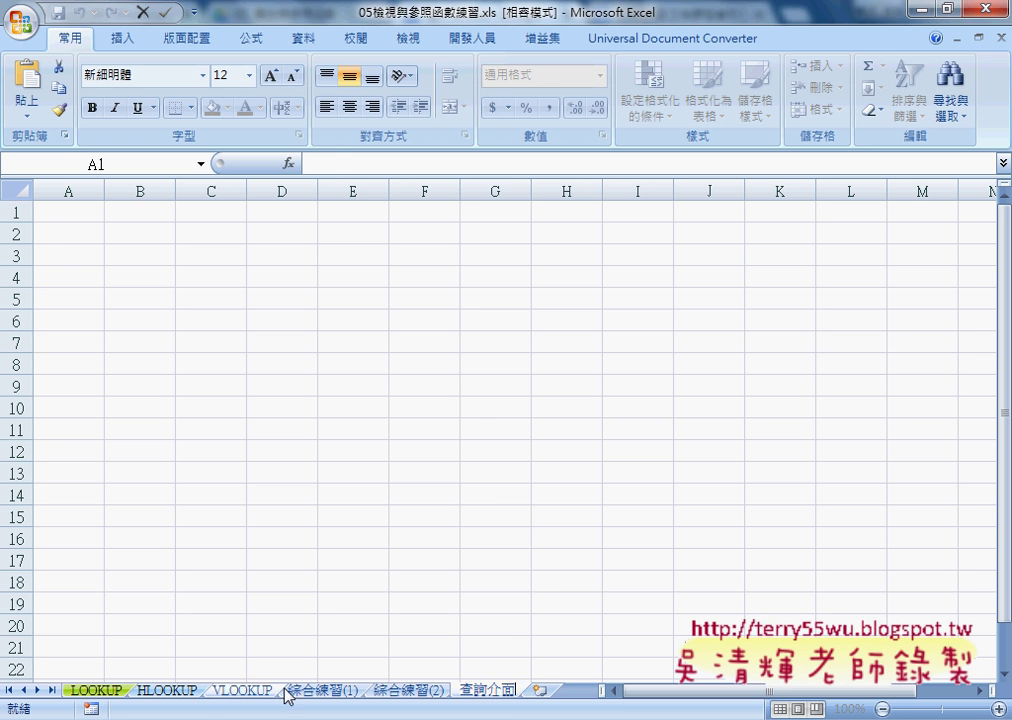
left_click(87, 690)
Step: Copy the G3:H7 query table into B2 of 查詢介面 and widen columns B and C
left_click_drag(481, 256, 660, 347)
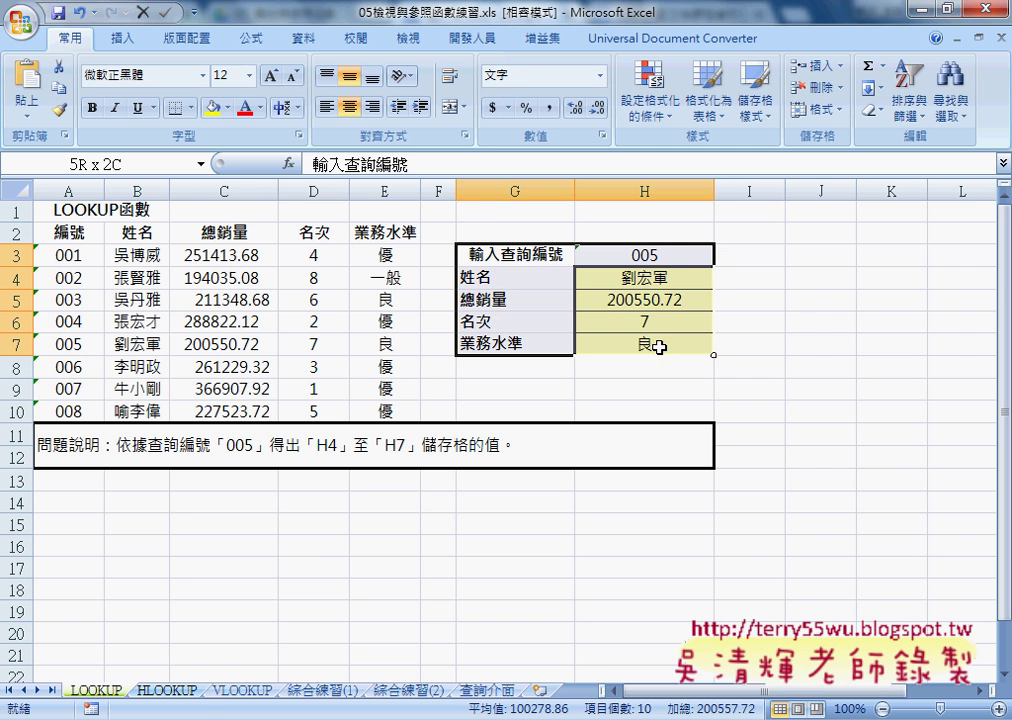
key("ctrl+c")
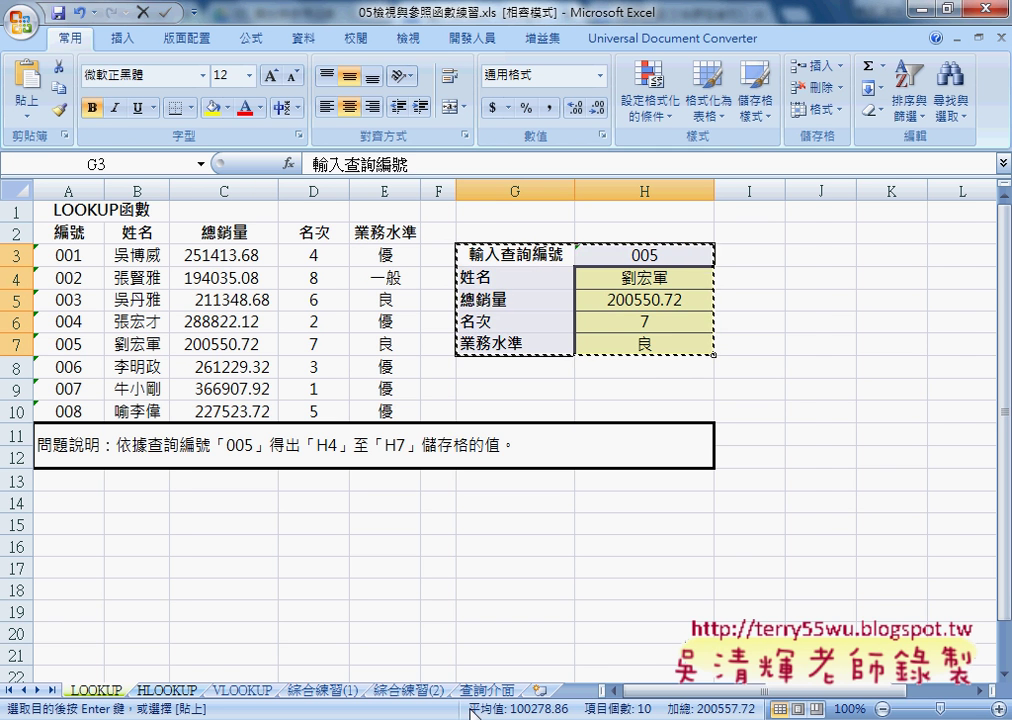
left_click(487, 690)
left_click(131, 235)
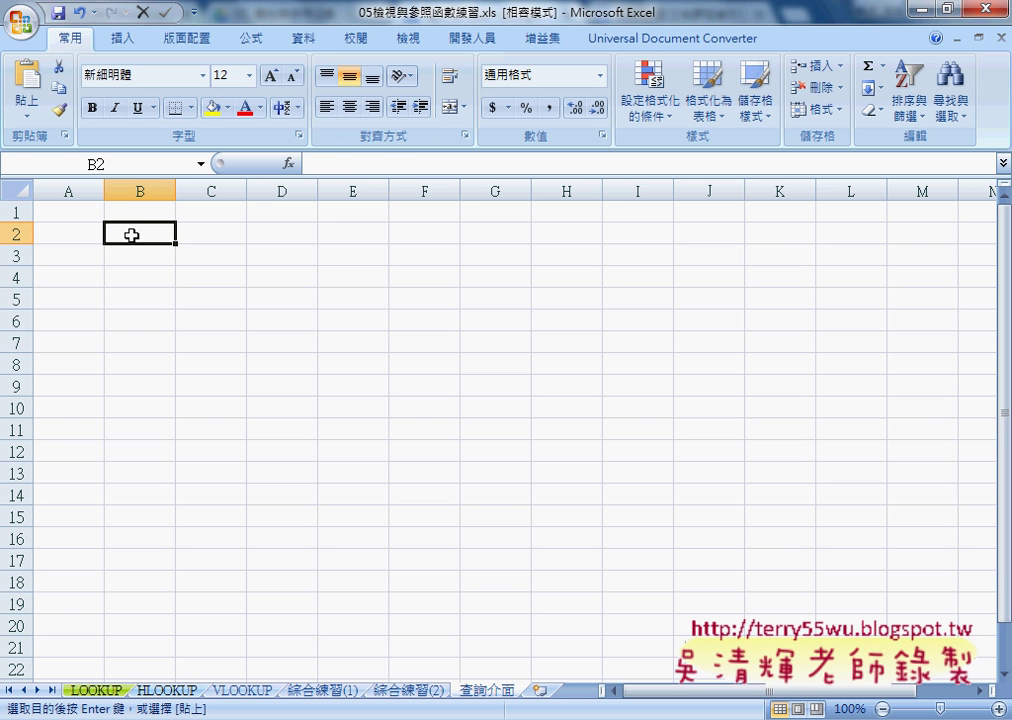
key("Return")
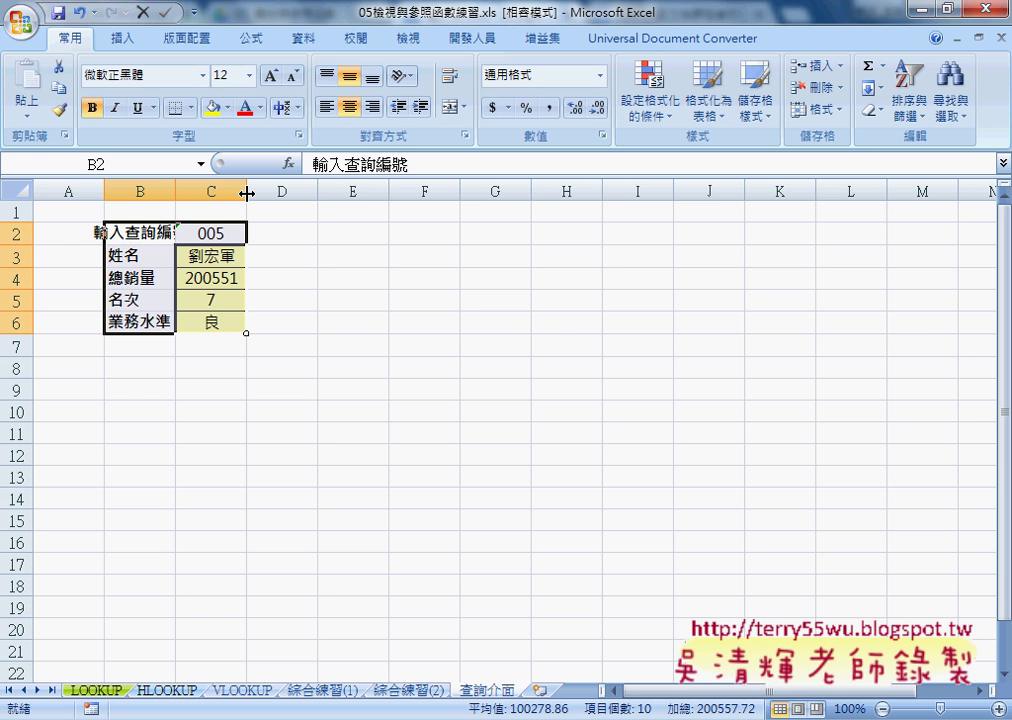
left_click_drag(246, 190, 313, 190)
left_click_drag(175, 190, 224, 190)
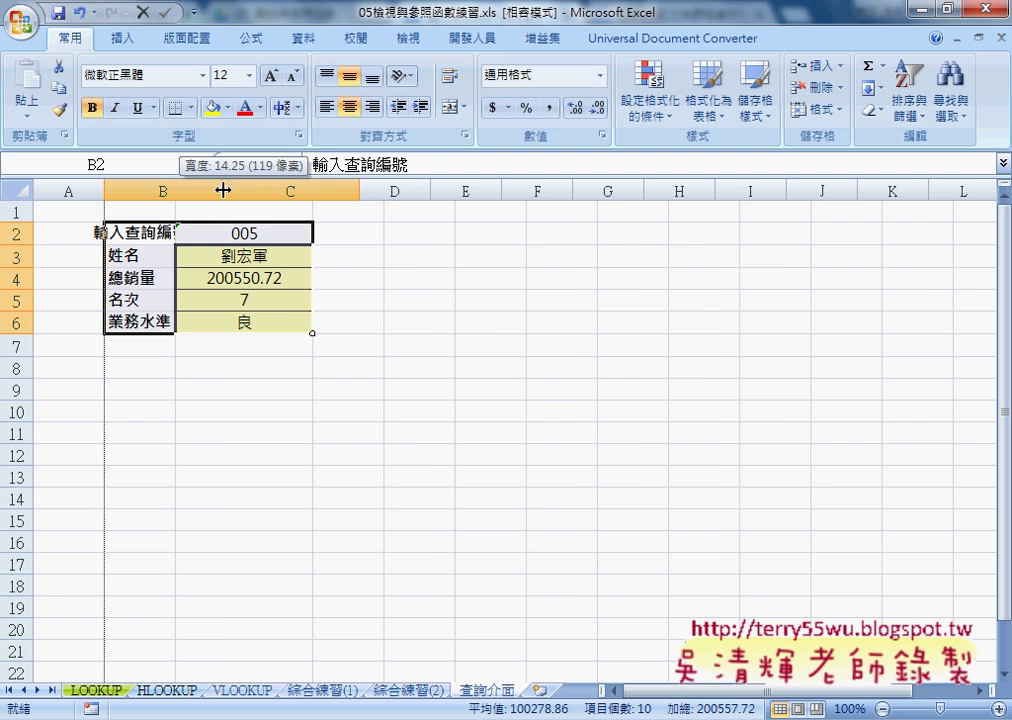
Step: Test the copied lookup by choosing 002 in C2, and move 查詢介面 to be the first sheet
left_click(299, 262)
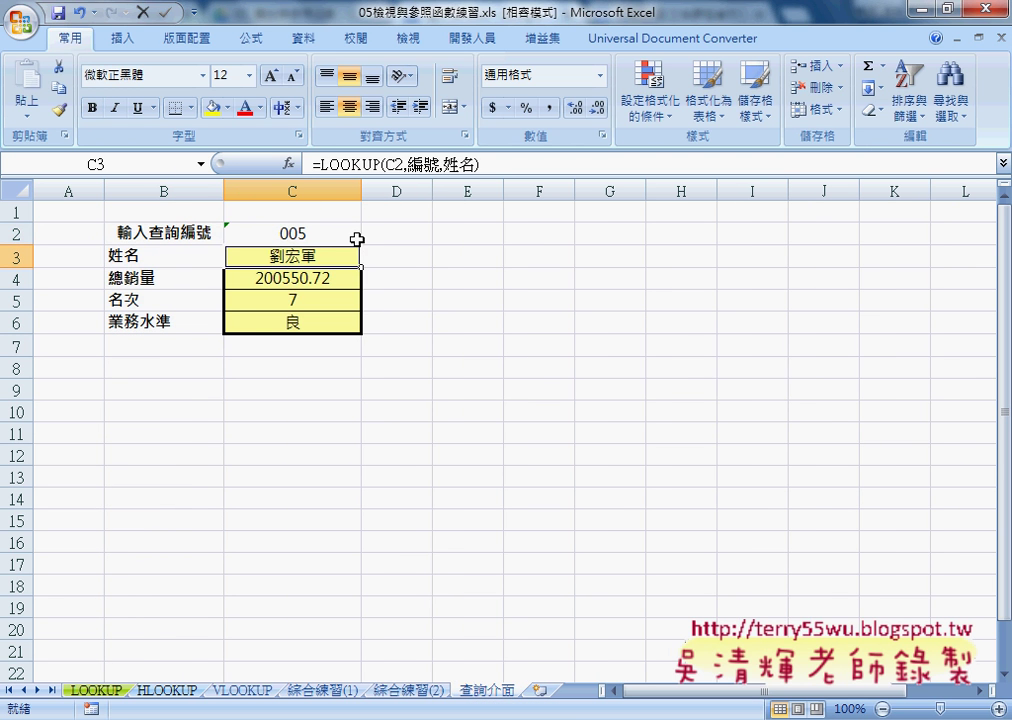
left_click(355, 236)
left_click(370, 234)
left_click(361, 263)
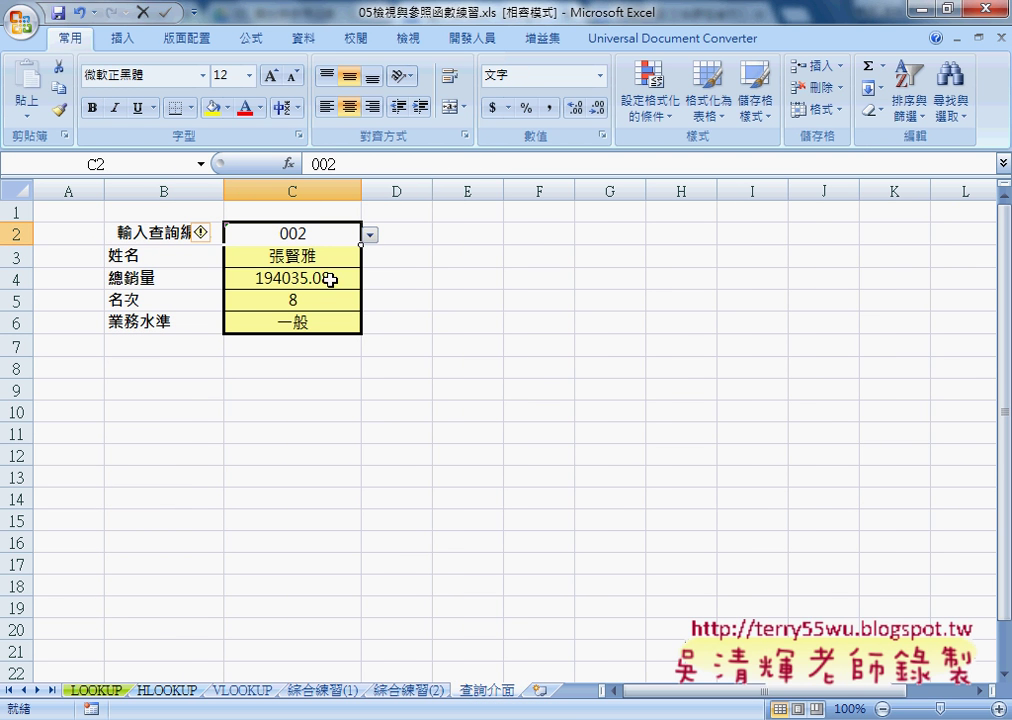
left_click_drag(487, 690, 75, 692)
left_click(178, 691)
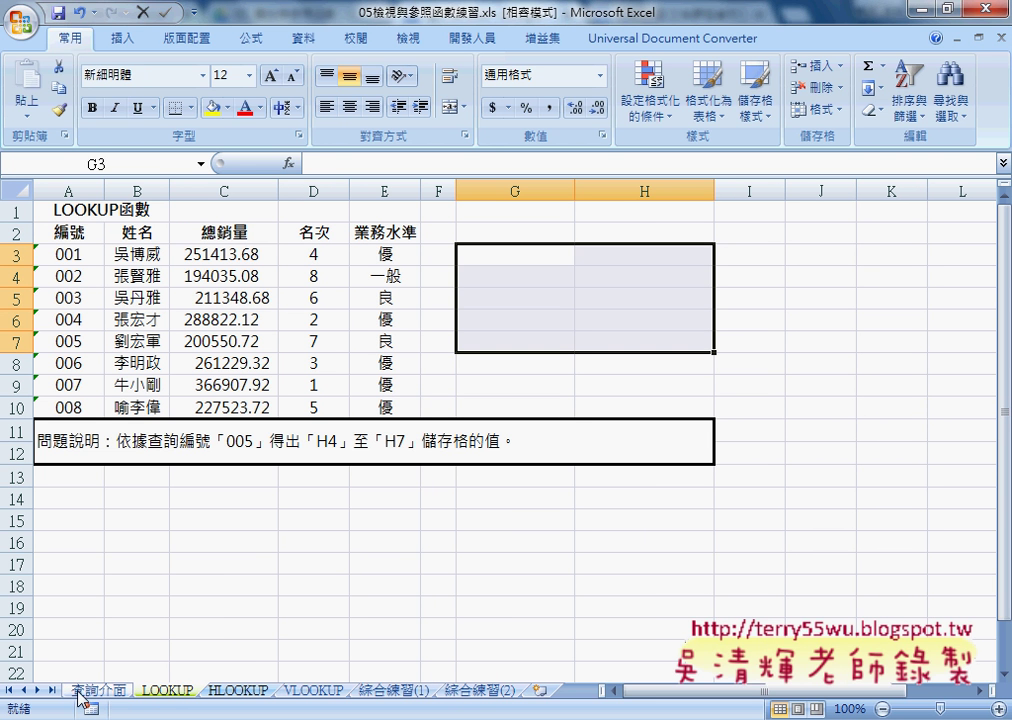
Step: On 查詢介面, choose 005 in C2 and inspect C3's LOOKUP formula
left_click(95, 690)
left_click(369, 234)
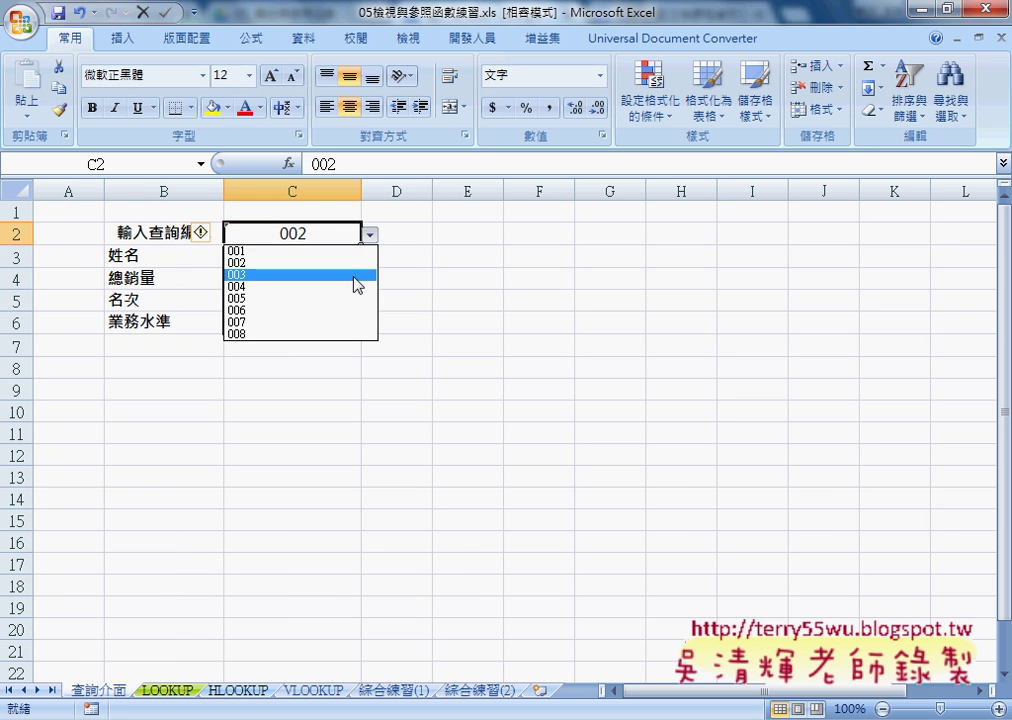
left_click(352, 294)
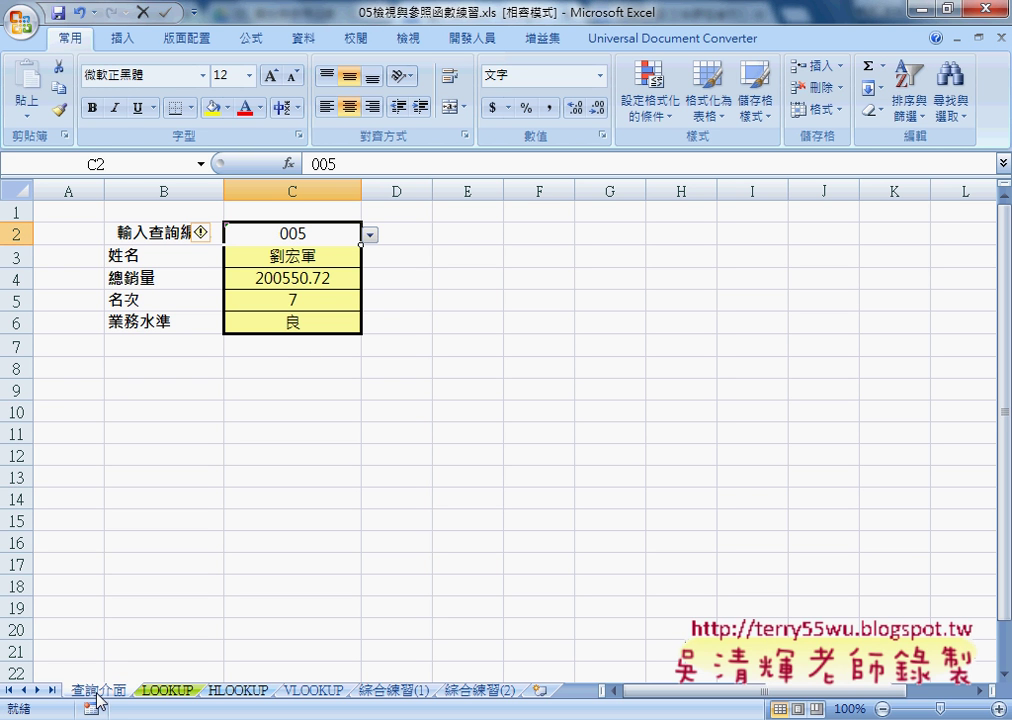
left_click(301, 259)
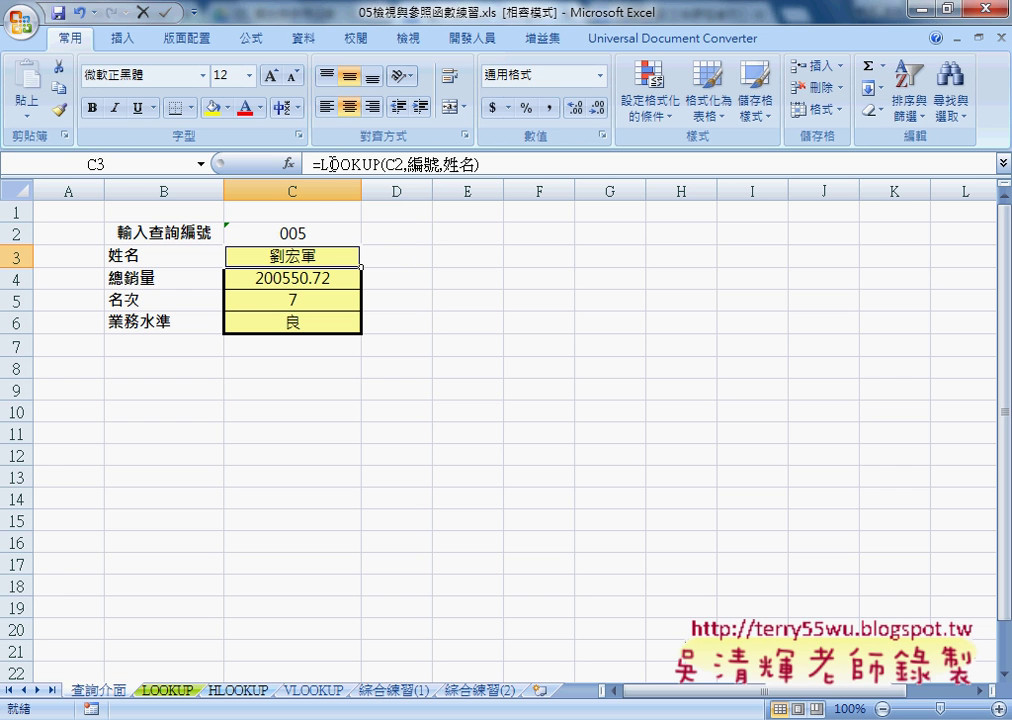